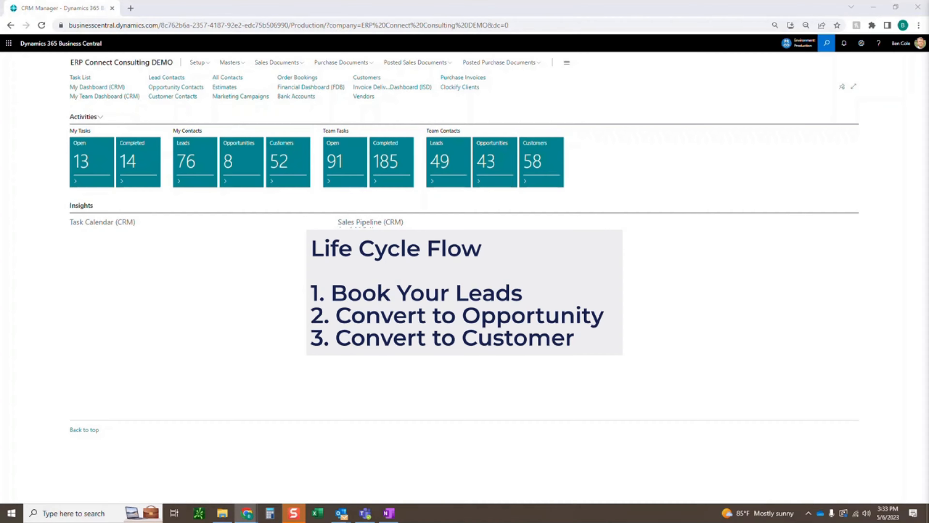
# Search for "lead" and open the Leads Contacts (CRM) list.
pyautogui.click(826, 43)
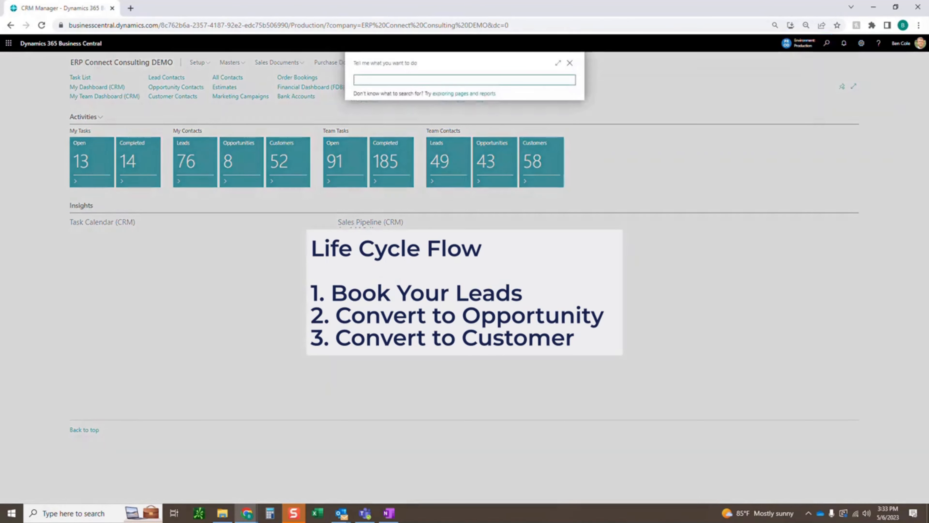
pyautogui.write('lead')
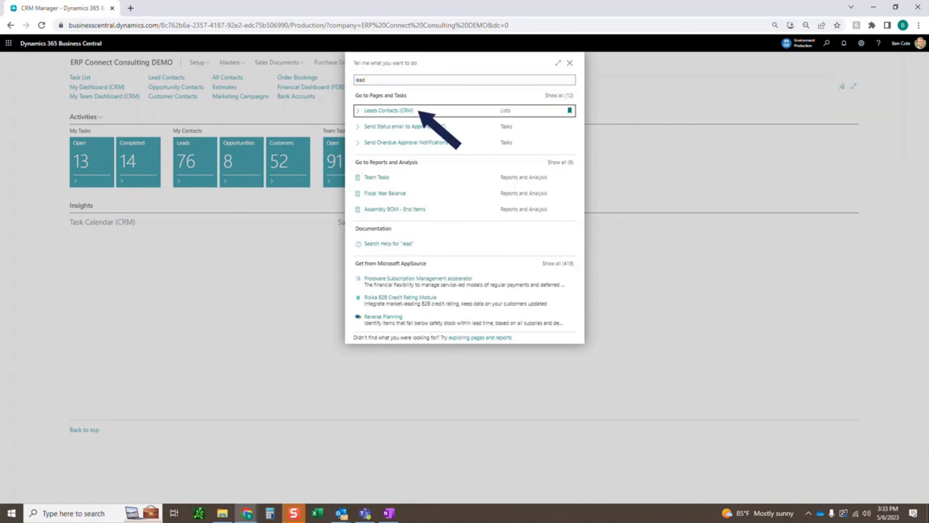
pyautogui.press('Return')
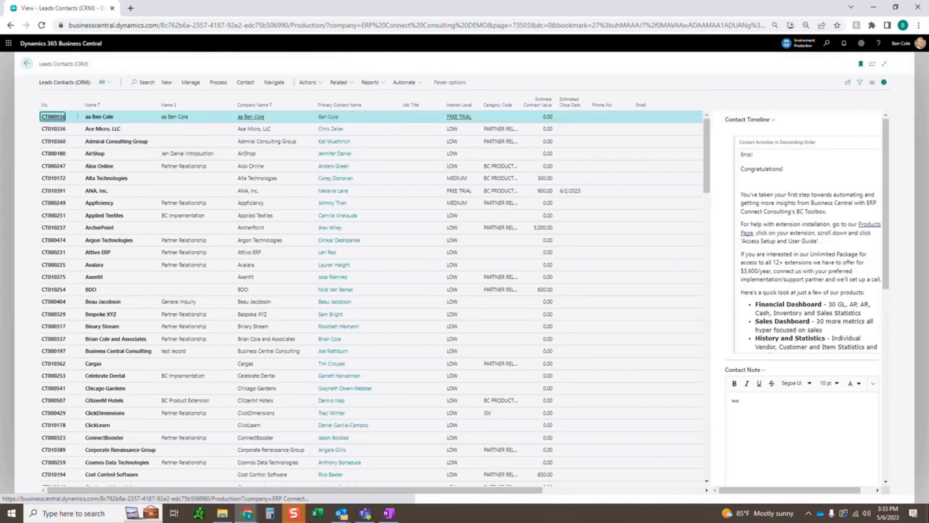
# Look through the lead contacts, the Contact Timeline of the selected lead and the further columns of the list.
pyautogui.scroll(-10, 370, 293)
pyautogui.scroll(-12, 258, 192)
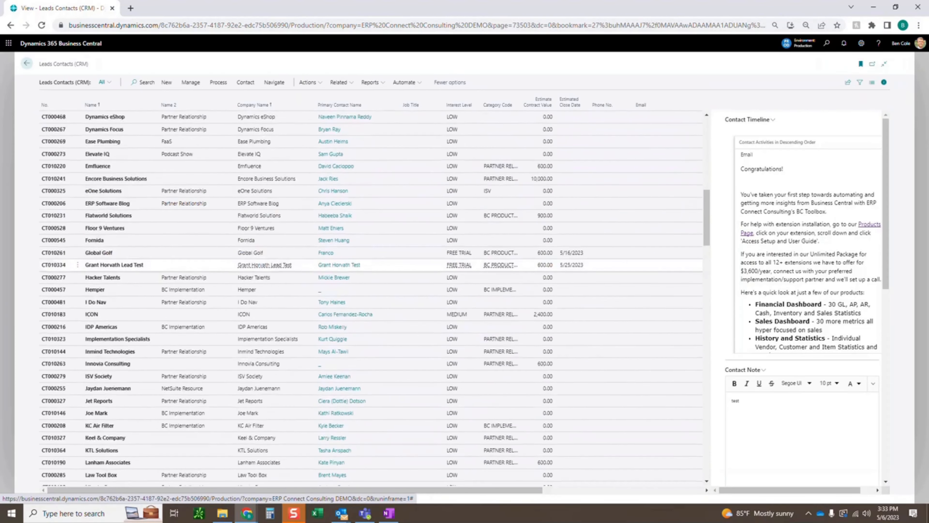
pyautogui.scroll(-15, 259, 191)
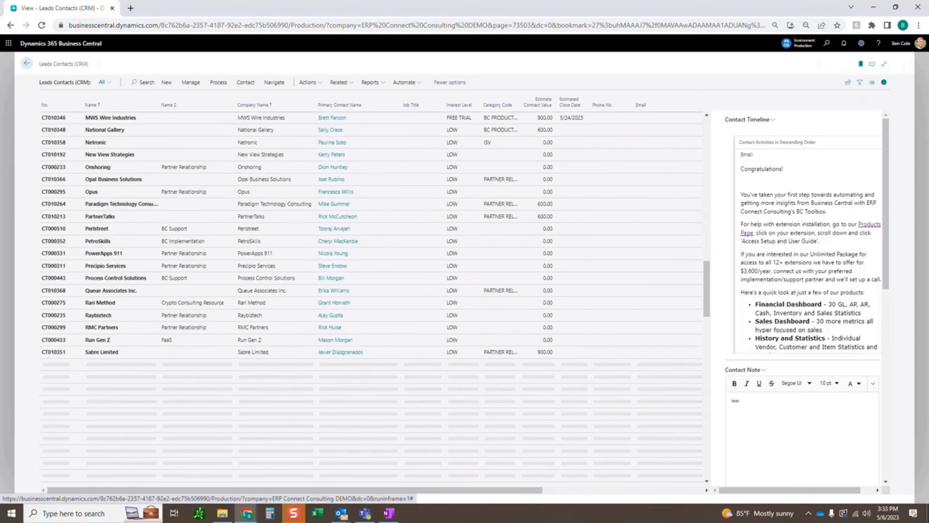
pyautogui.scroll(-2, 371, 298)
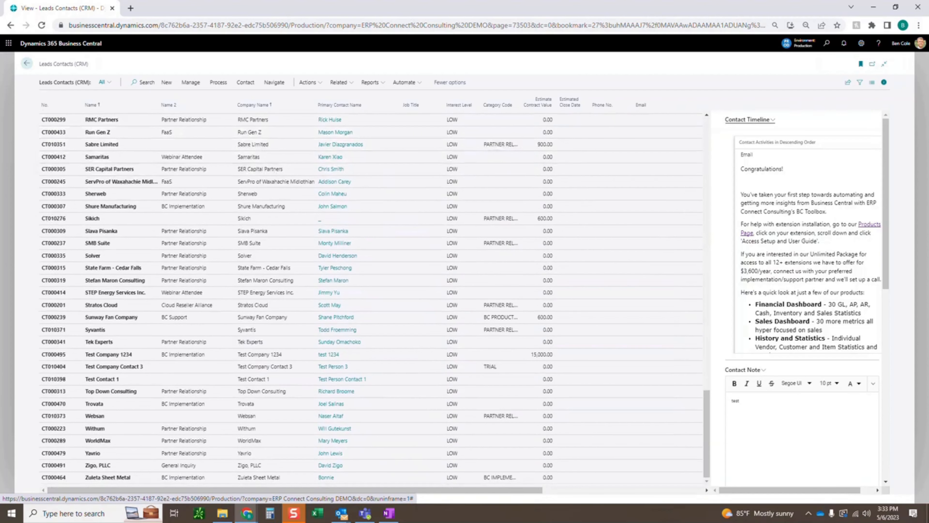
pyautogui.scroll(-10, 808, 244)
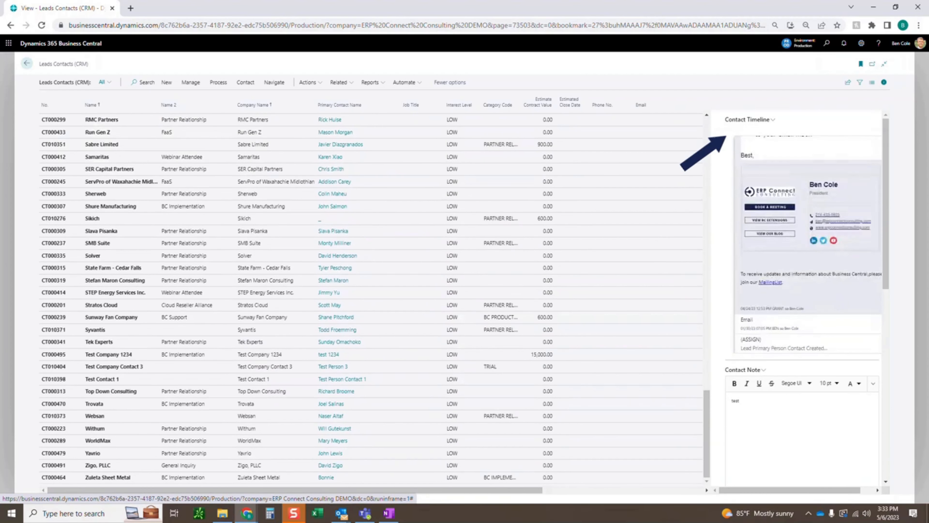
pyautogui.scroll(10, 808, 244)
pyautogui.scroll(1, 808, 245)
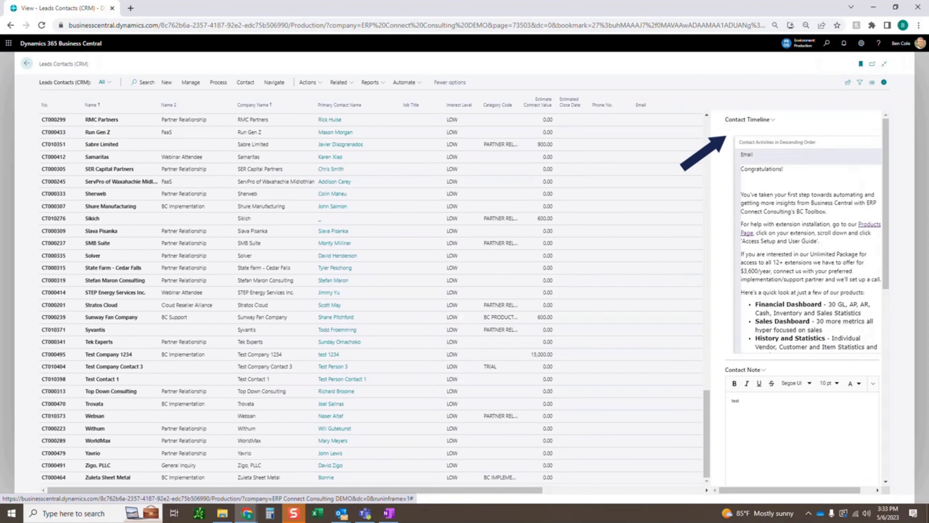
pyautogui.moveTo(476, 490); pyautogui.dragTo(635, 490)
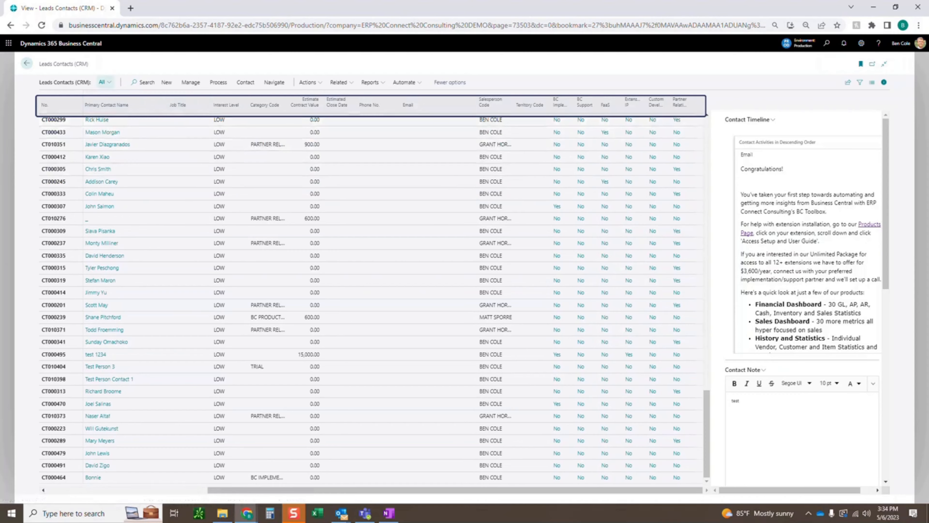
# Search the lead contacts for "test" and open the Test Company Contact 3 lead card.
pyautogui.click(147, 82)
pyautogui.click(209, 83)
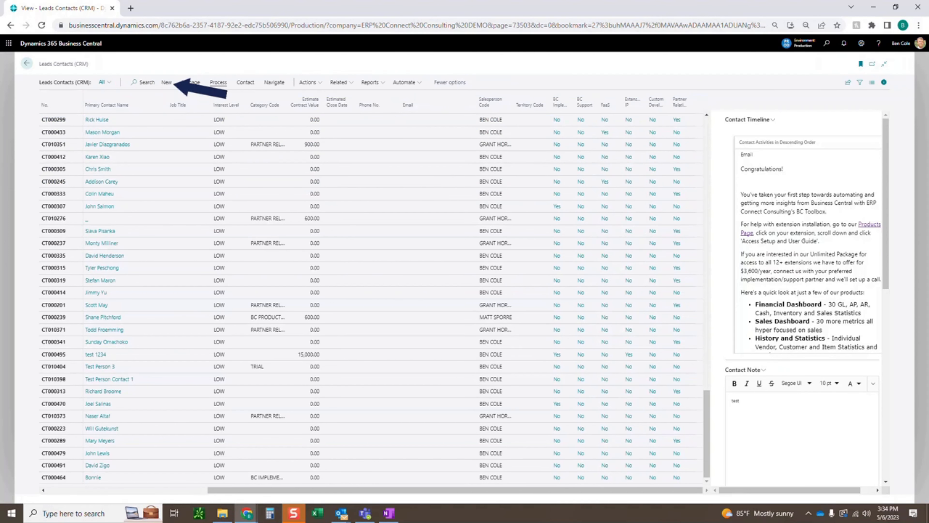
pyautogui.click(167, 82)
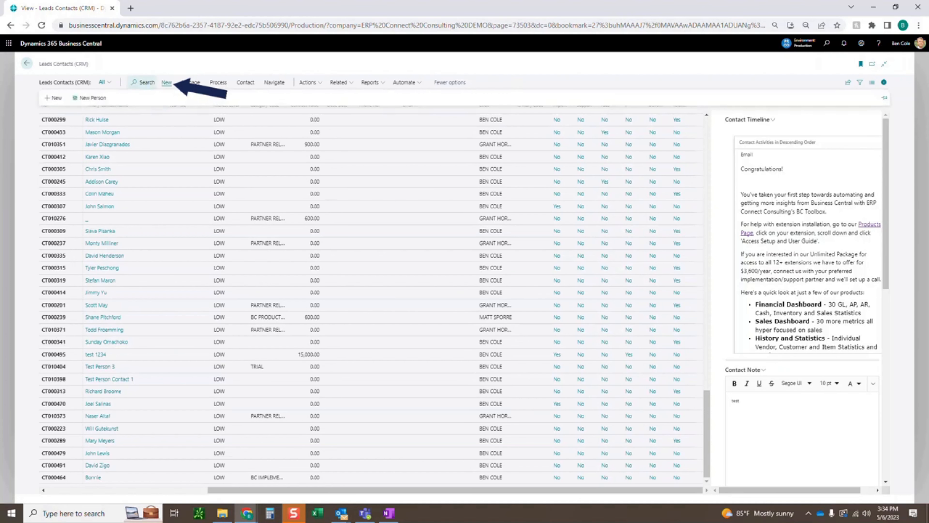
pyautogui.click(146, 82)
pyautogui.write('test')
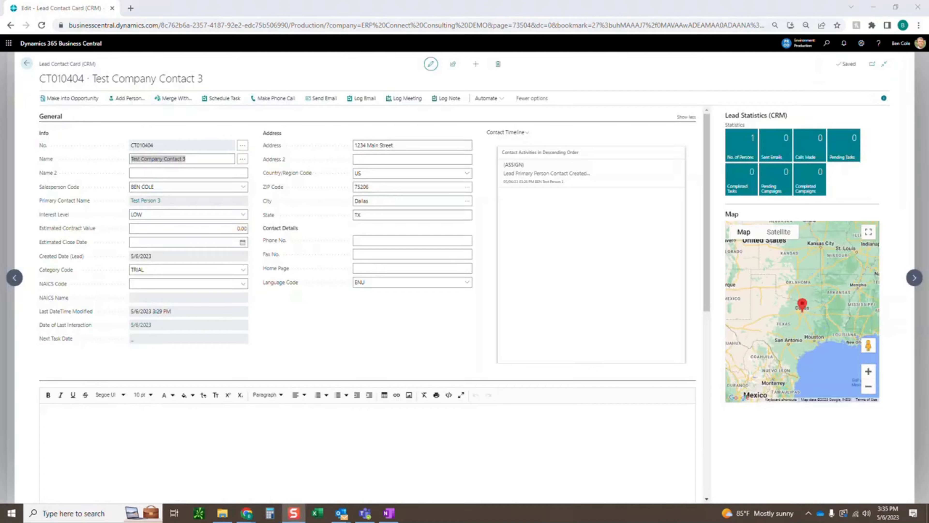
pyautogui.click(300, 78)
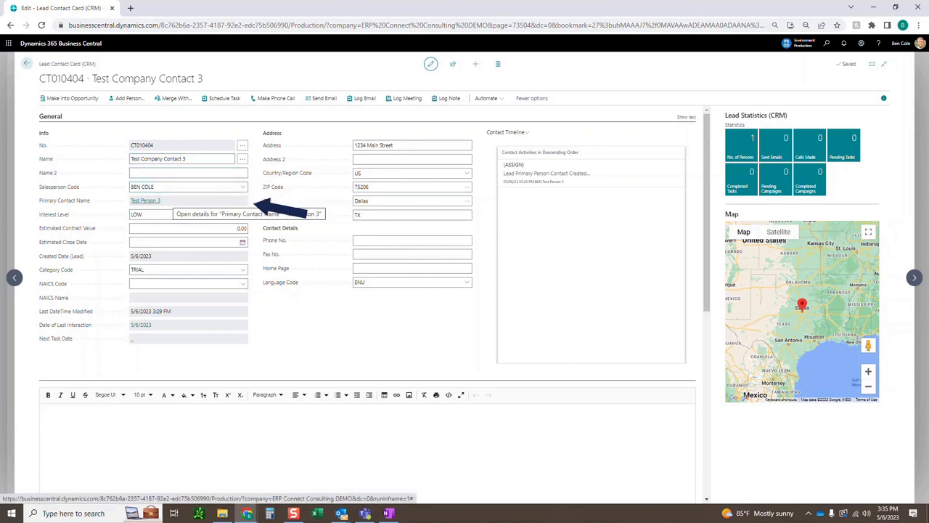
# In the primary contact's person profile, set Decision Maker to Yes, Hobbies to Golf and Ski, and Level At Company to End User - Executive.
pyautogui.click(145, 200)
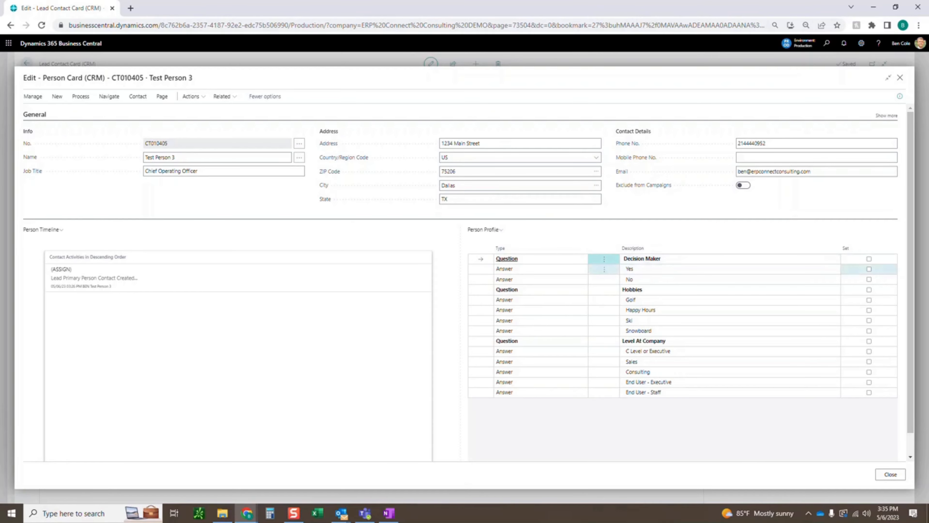
pyautogui.click(869, 269)
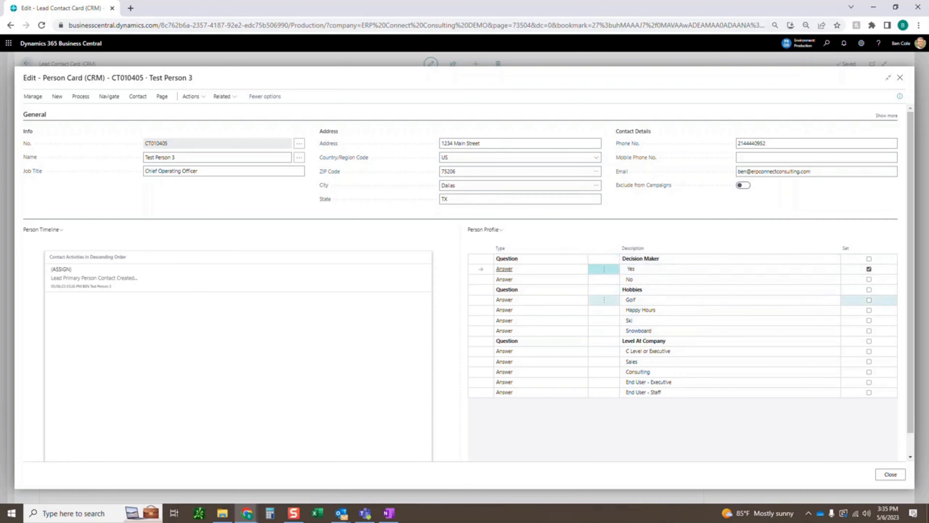
pyautogui.click(868, 300)
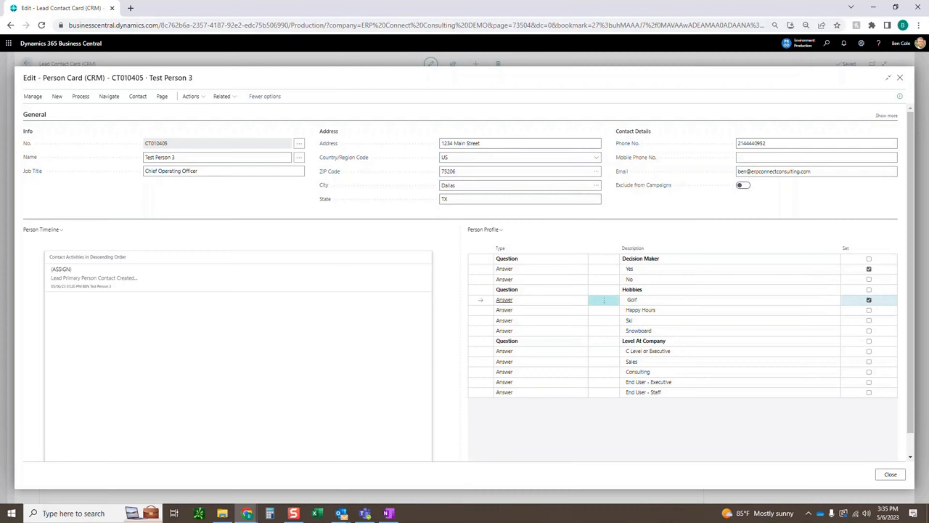
pyautogui.click(869, 321)
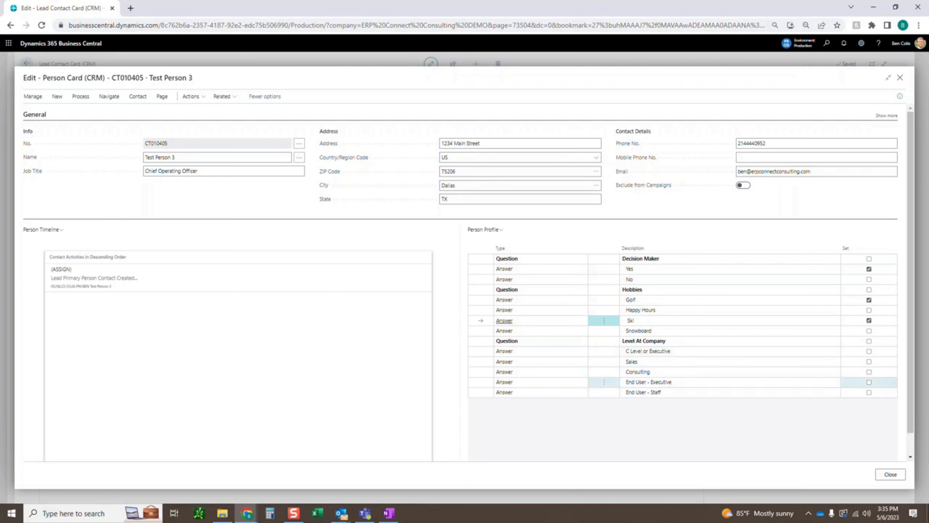
pyautogui.click(869, 381)
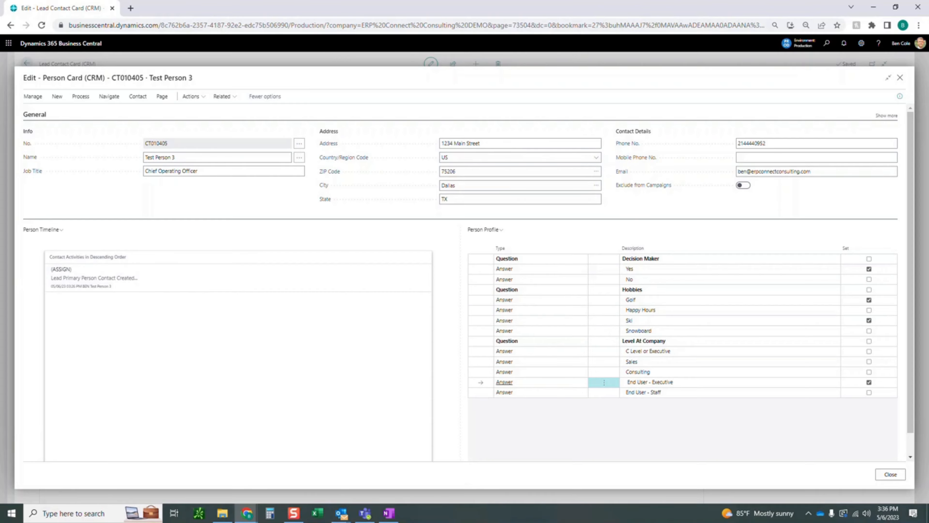
pyautogui.click(80, 97)
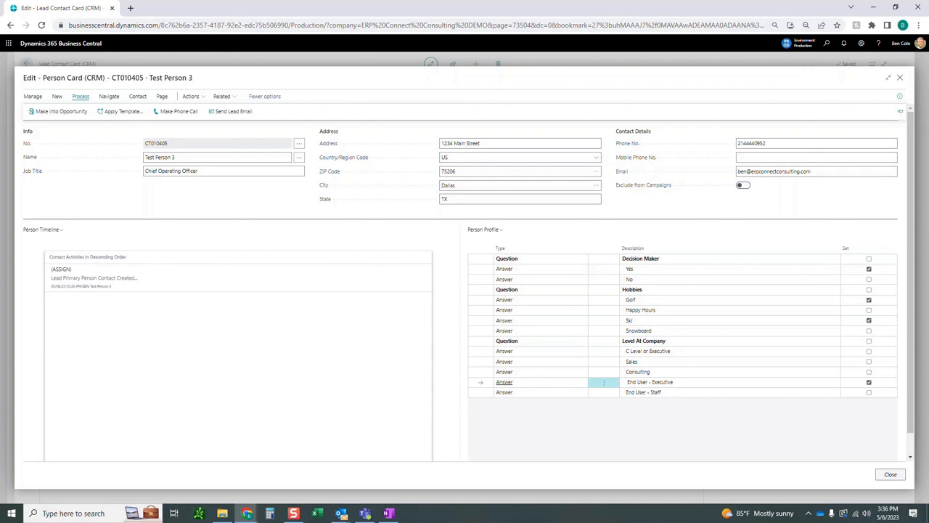
pyautogui.press('Escape')
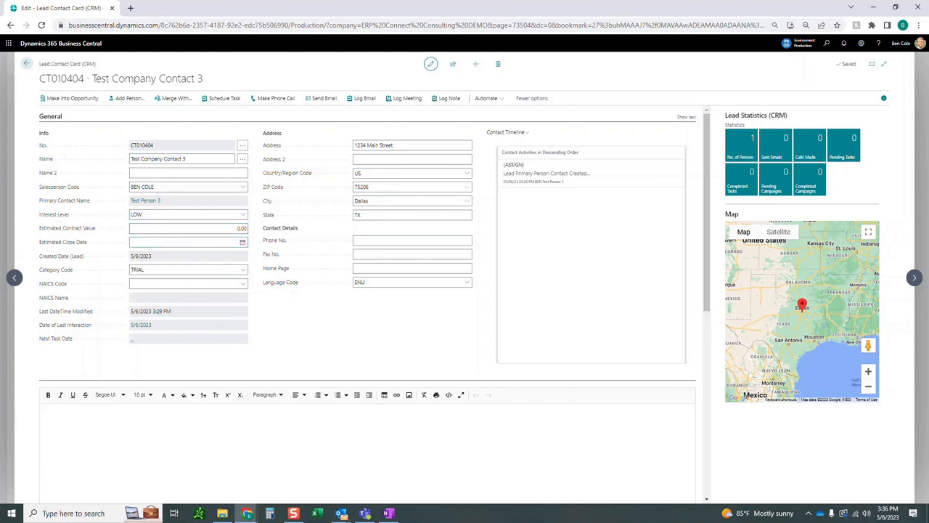
# Review the category codes available for the lead.
pyautogui.click(243, 270)
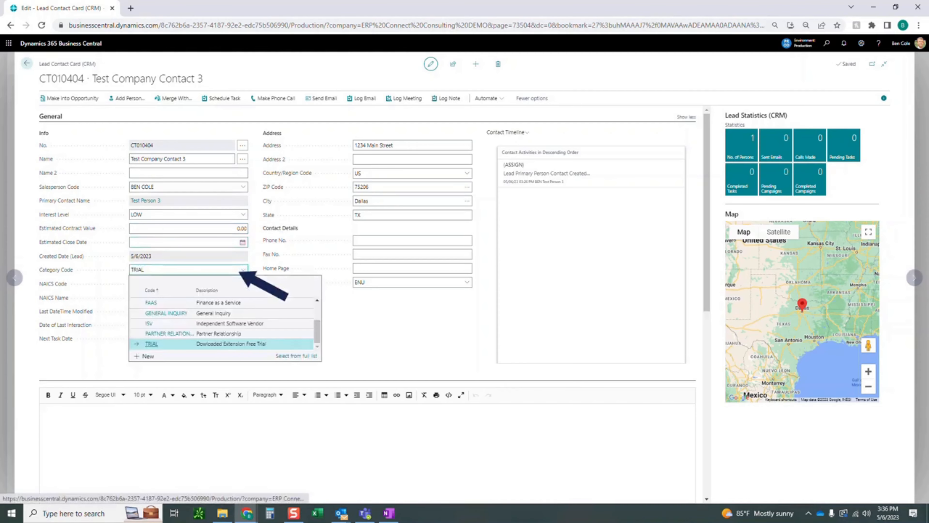
pyautogui.scroll(3, 225, 322)
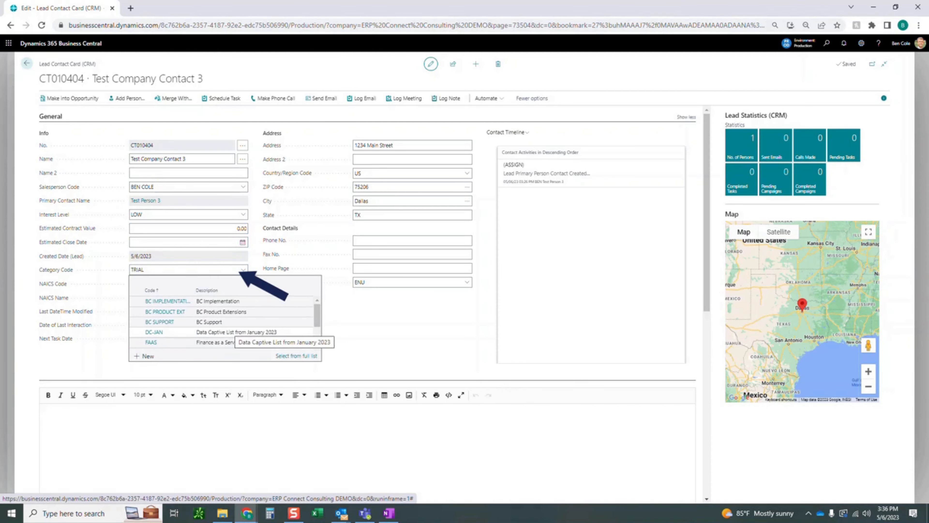
pyautogui.press('Escape')
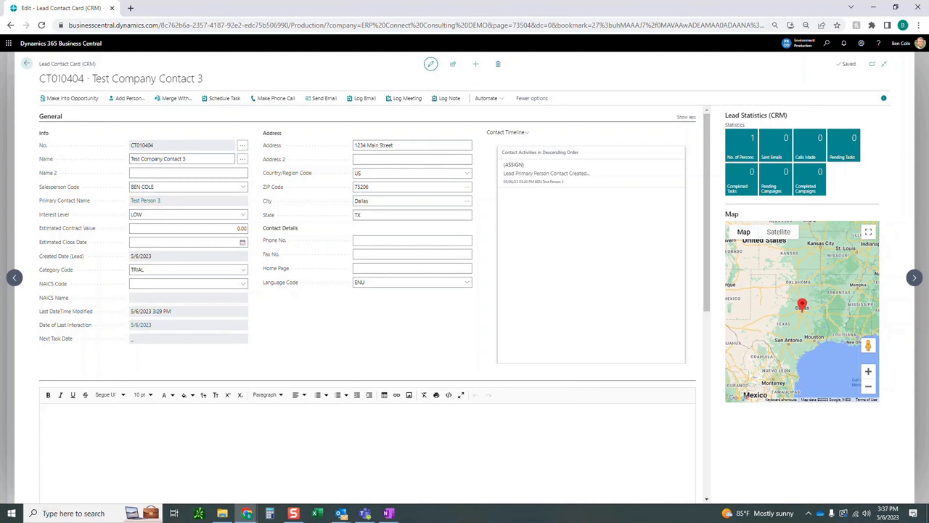
# Write the note "This is a test note for our demo" on the lead card.
pyautogui.scroll(-3, 366, 256)
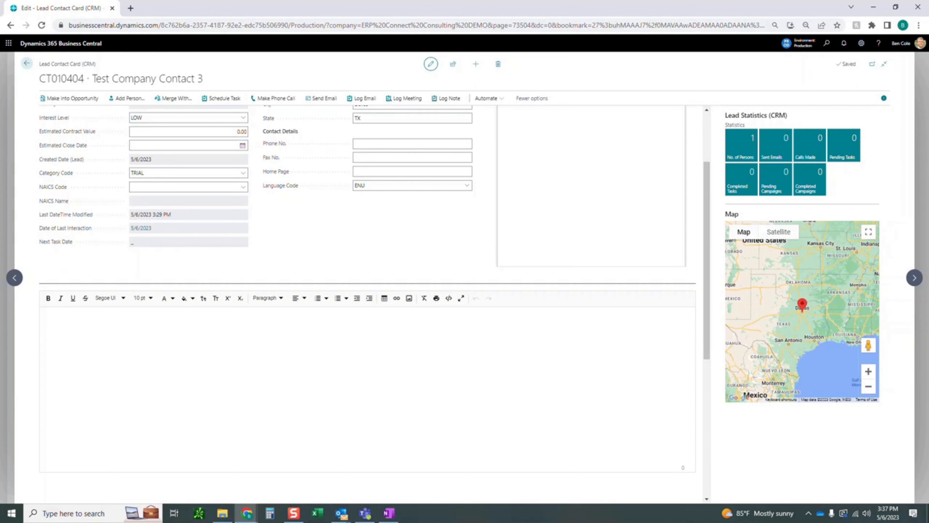
pyautogui.write('This is a test note for our demo')
pyautogui.scroll(3, 367, 303)
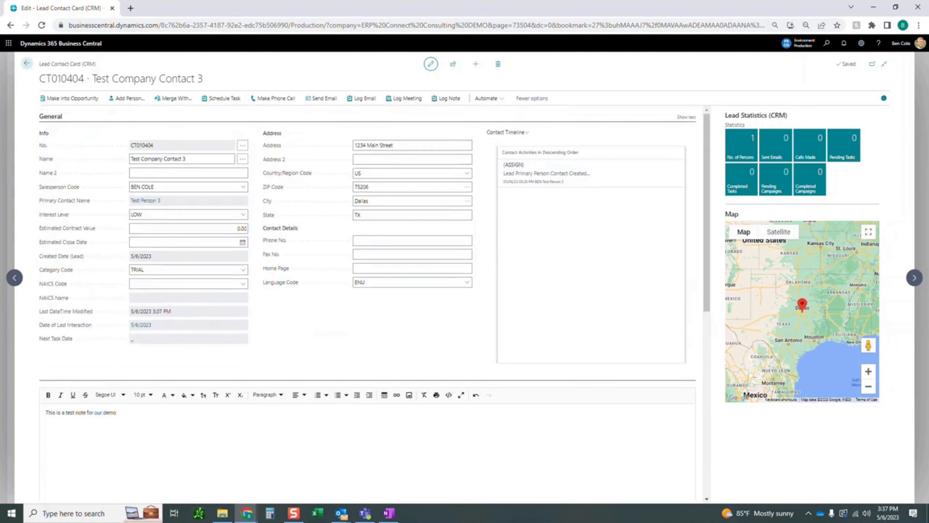
# In the Lead Profile, mark BC Support as the Lead Type and Software as the lead's industry.
pyautogui.scroll(-4, 368, 304)
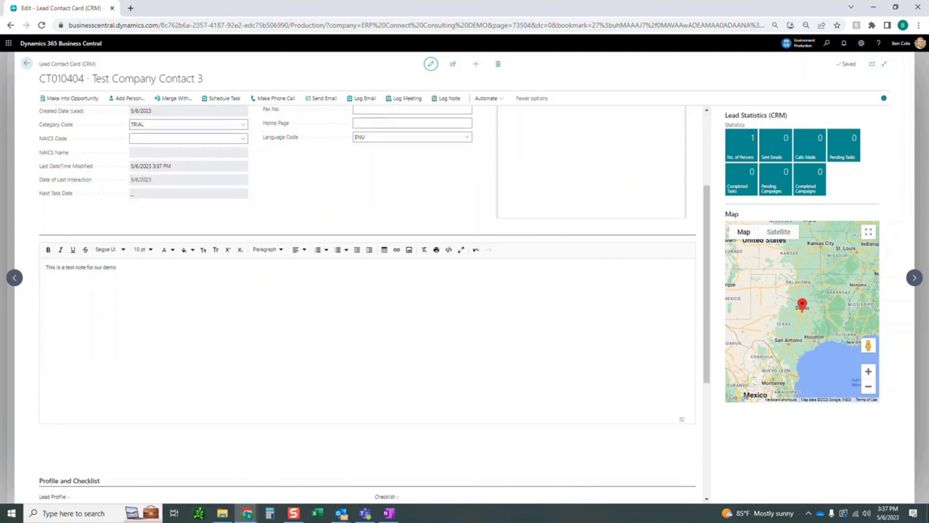
pyautogui.scroll(-5, 367, 303)
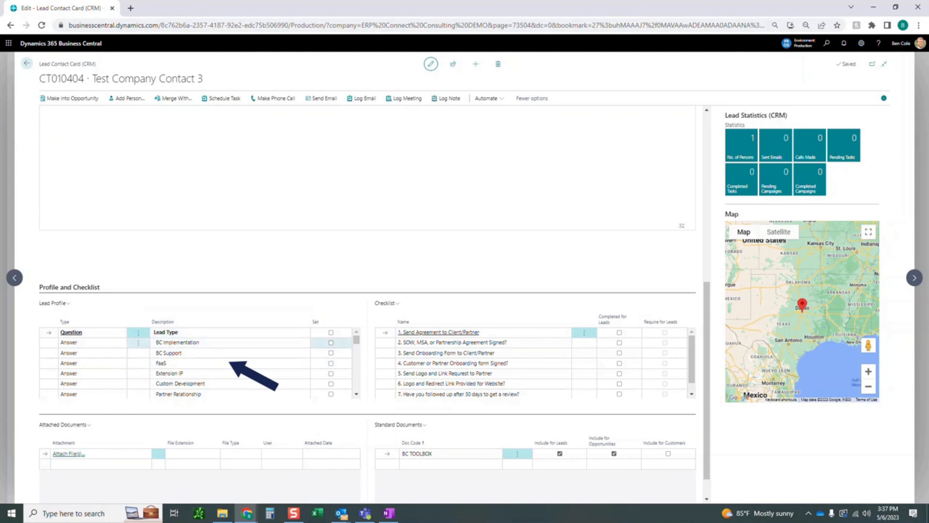
pyautogui.click(331, 352)
pyautogui.scroll(-5, 331, 352)
pyautogui.scroll(3, 331, 349)
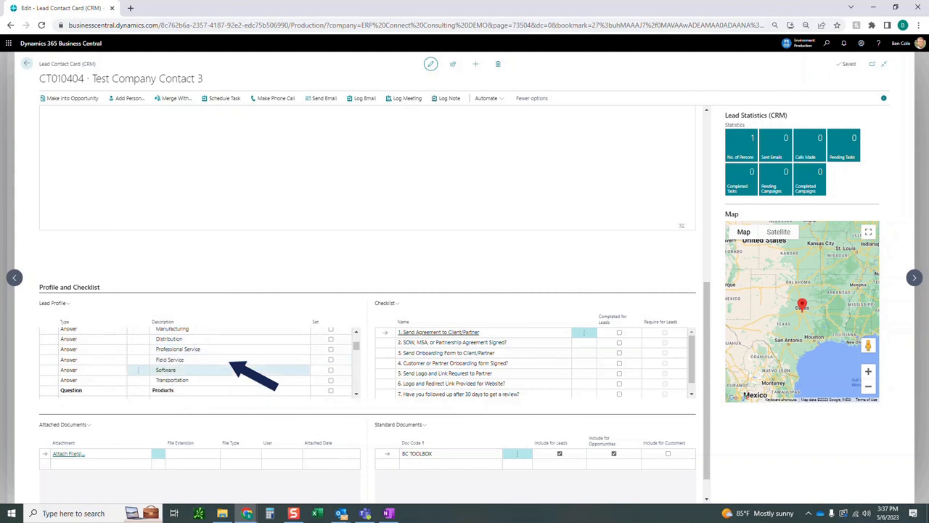
pyautogui.click(331, 370)
# Mark Financial Dashboard (FDB), Sales Dashboard (SDB) and History and Statistics (HAS) as Products in the Lead Profile.
pyautogui.scroll(-1, 229, 361)
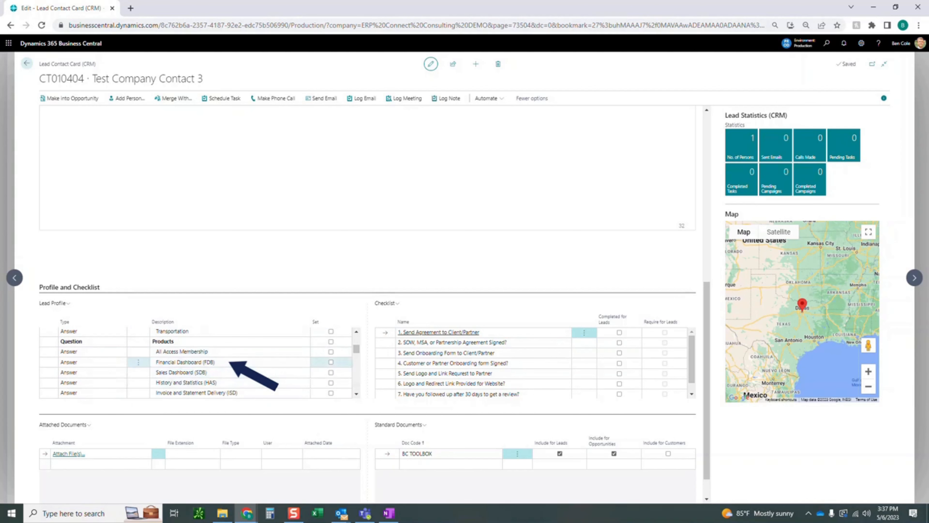
pyautogui.click(330, 362)
pyautogui.click(331, 372)
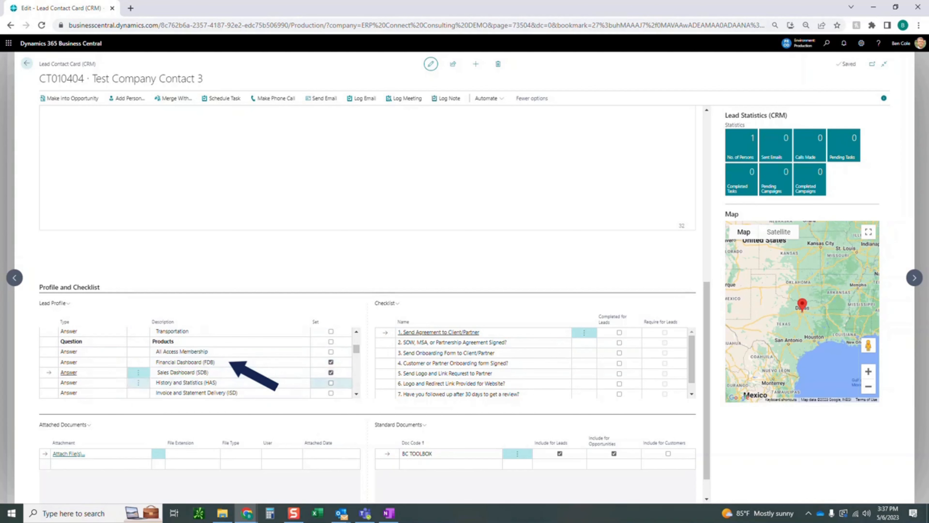
pyautogui.click(331, 383)
# Set the Client Count answer in the Lead Profile to 51-100.
pyautogui.scroll(-2, 305, 383)
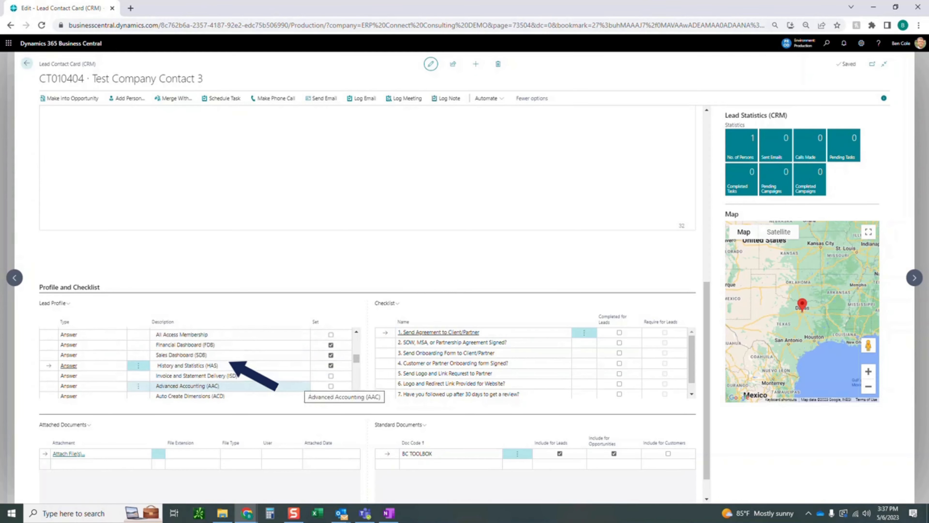
pyautogui.scroll(-10, 197, 363)
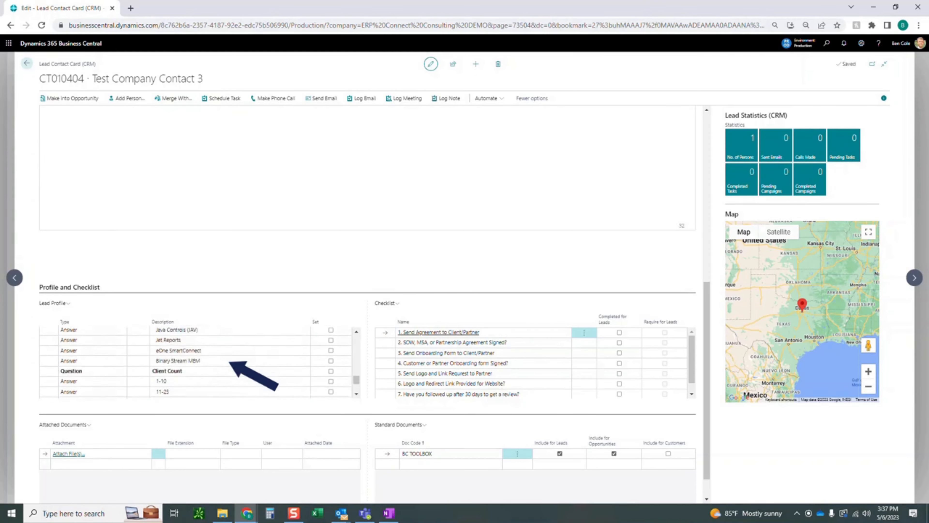
pyautogui.scroll(1, 230, 362)
pyautogui.scroll(-1, 230, 362)
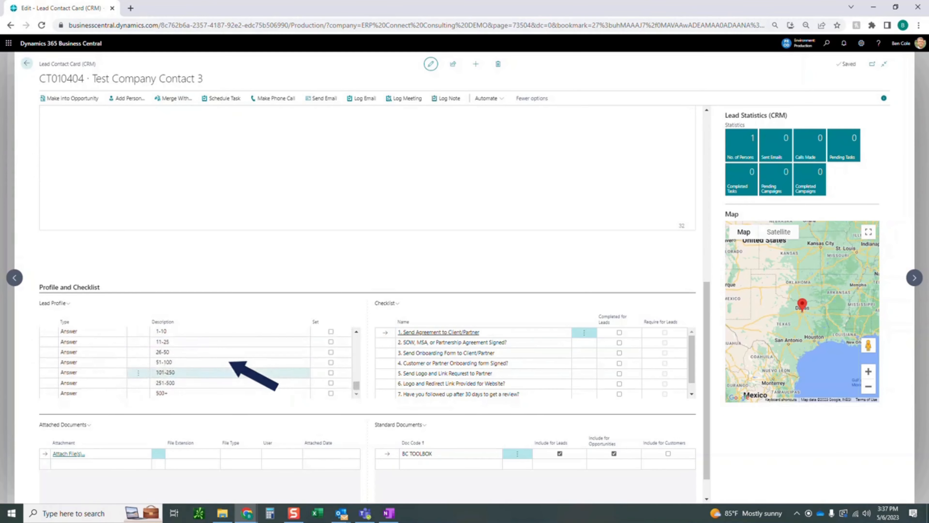
pyautogui.click(331, 362)
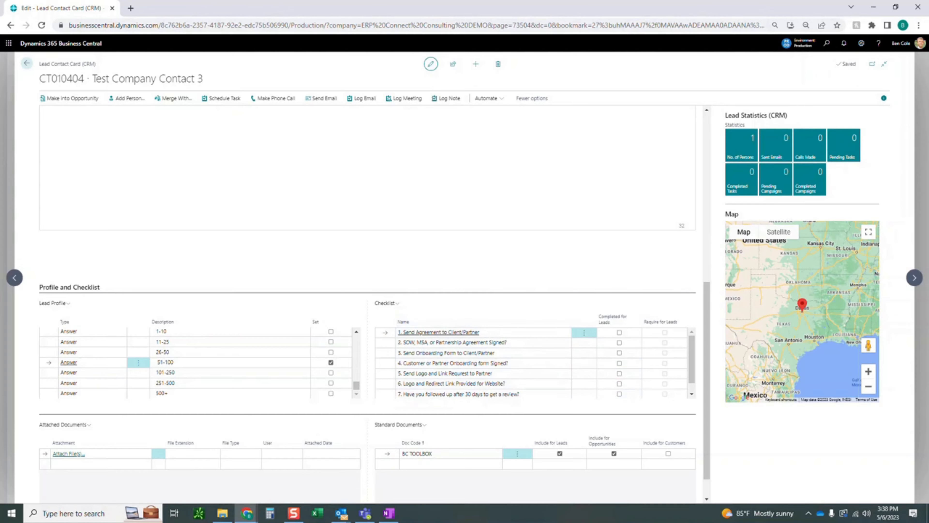
pyautogui.scroll(-1, 374, 347)
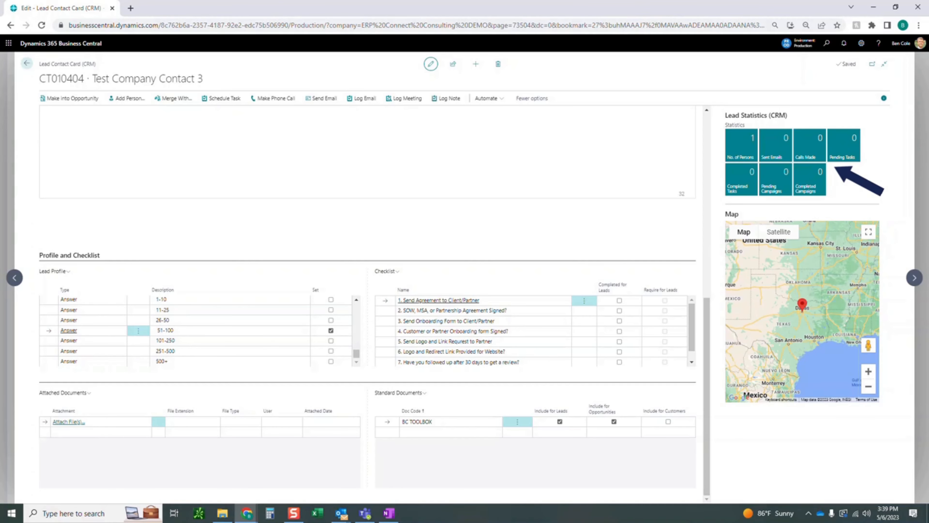
# Send the lead an email from the FREE TRIAL template, keeping its prefilled recipient, subject, message and attached two-pager.
pyautogui.scroll(8, 367, 304)
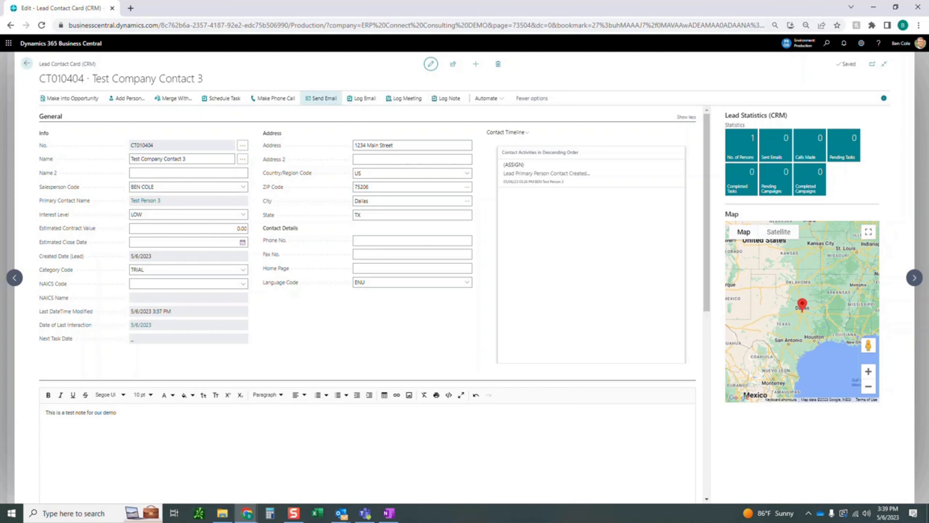
pyautogui.click(322, 98)
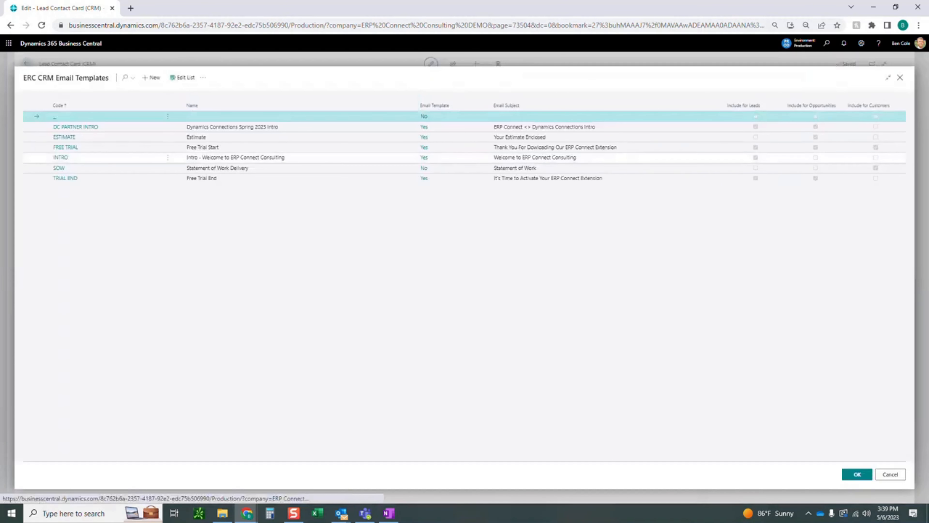
pyautogui.click(66, 147)
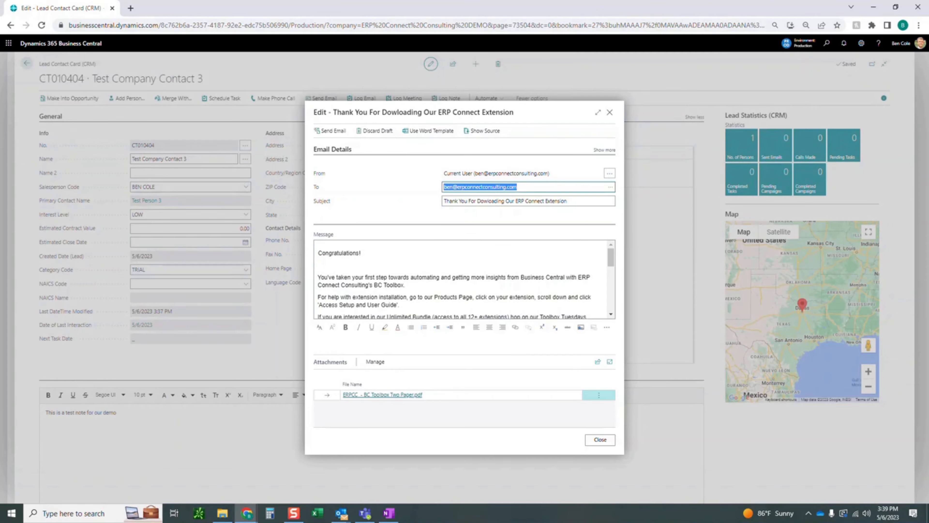
pyautogui.moveTo(548, 173); pyautogui.dragTo(456, 173)
pyautogui.click(490, 187)
pyautogui.press('Tab')
pyautogui.press('Tab')
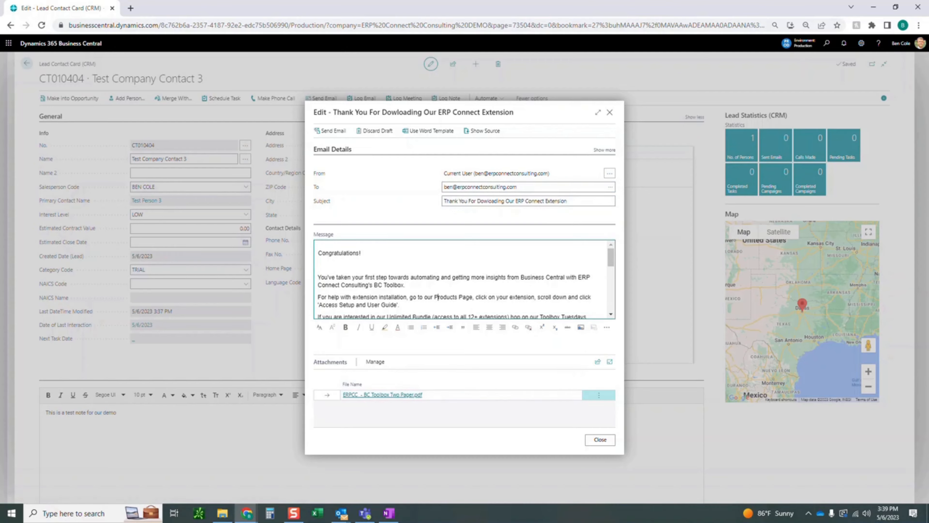
pyautogui.click(333, 131)
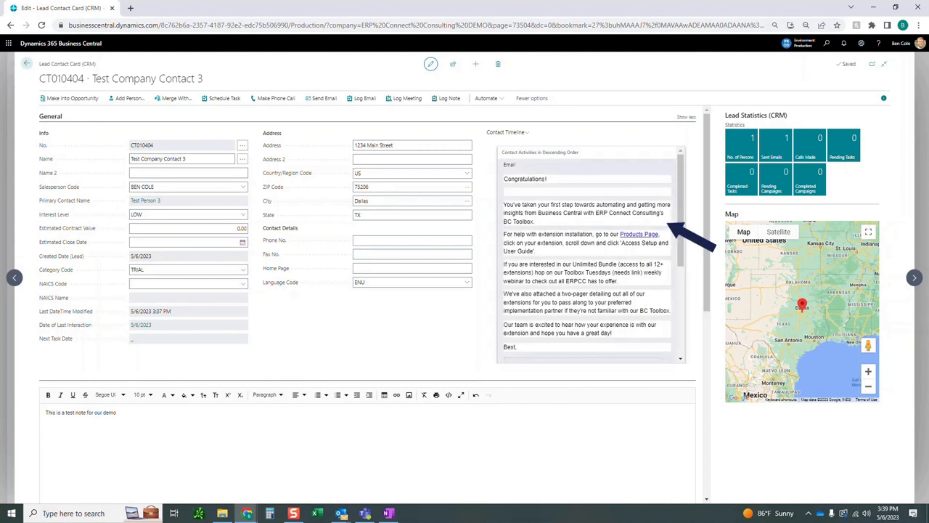
# Review the sent email in the lead's Contact Timeline and read the received message in Outlook.
pyautogui.scroll(-8, 589, 256)
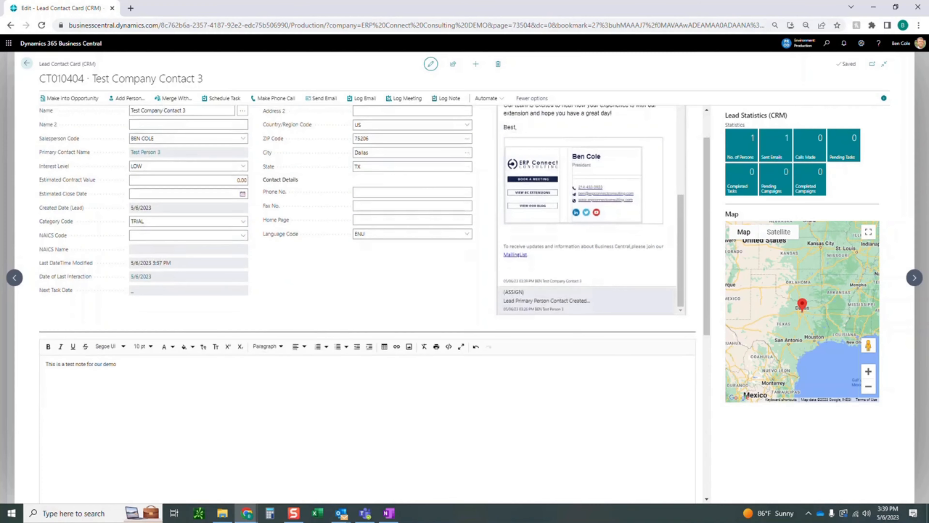
pyautogui.scroll(2, 366, 256)
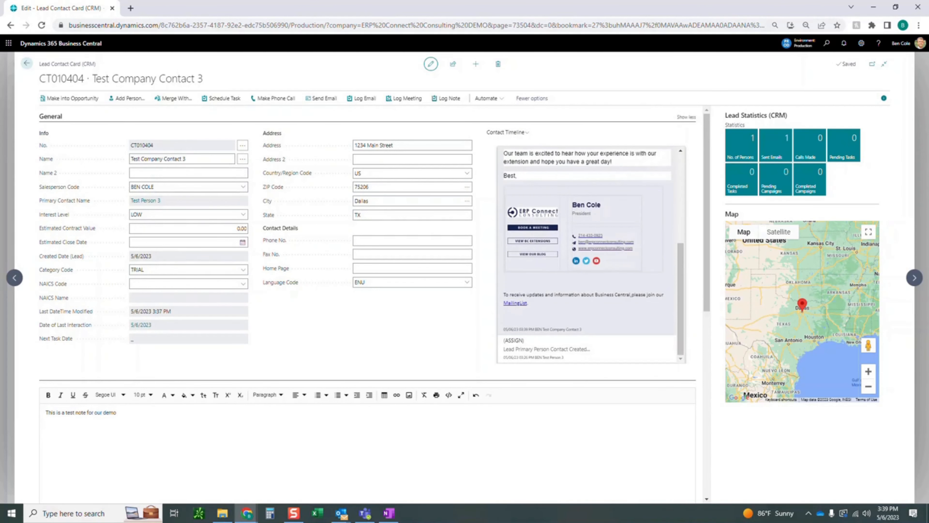
pyautogui.scroll(5, 588, 256)
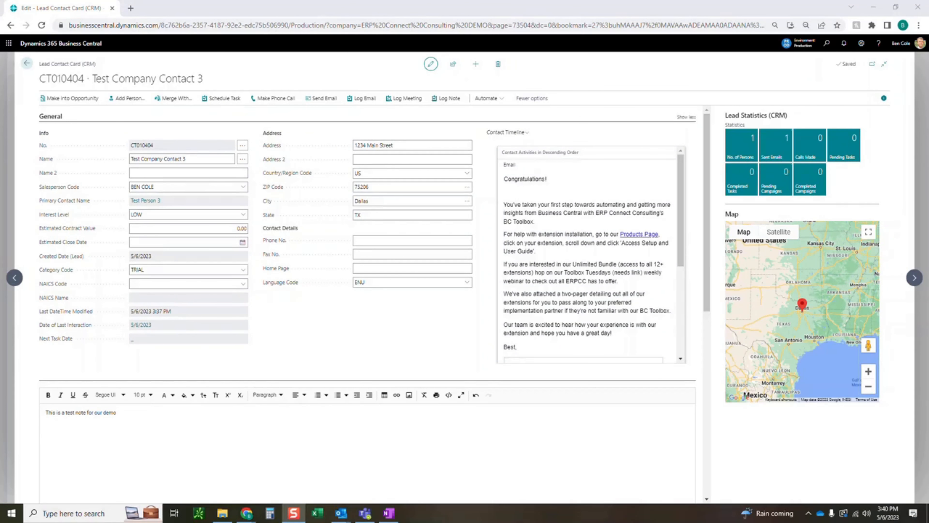
pyautogui.hotkey('alt', 'Tab')
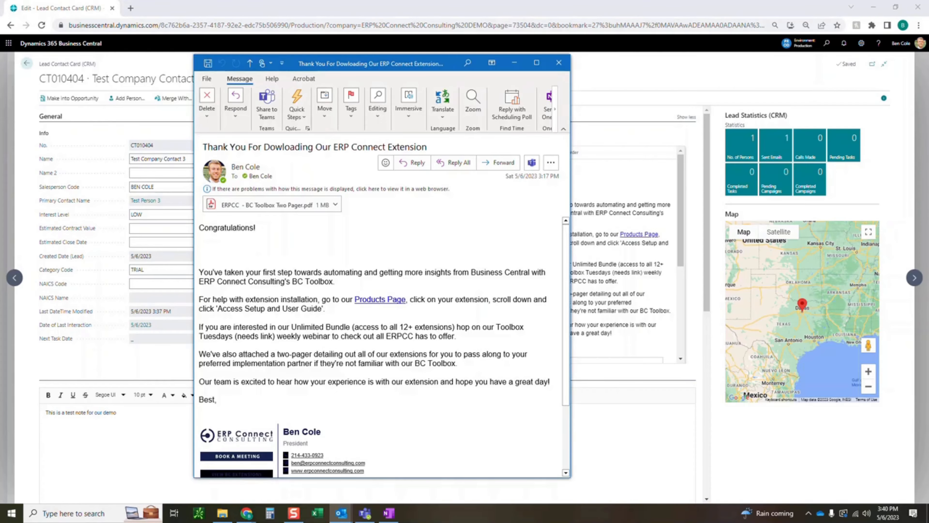
pyautogui.moveTo(246, 273); pyautogui.dragTo(365, 354)
pyautogui.click(365, 355)
pyautogui.scroll(-3, 366, 348)
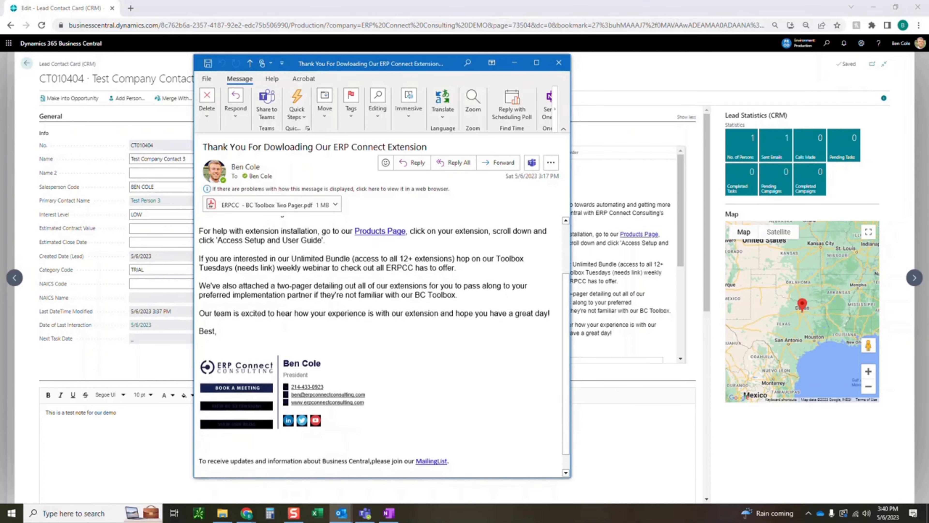
pyautogui.scroll(3, 366, 348)
# Open the email's attached BC Toolbox Two Pager PDF, read the product and bundle pricing pages, and return to the lead card.
pyautogui.doubleClick(260, 204)
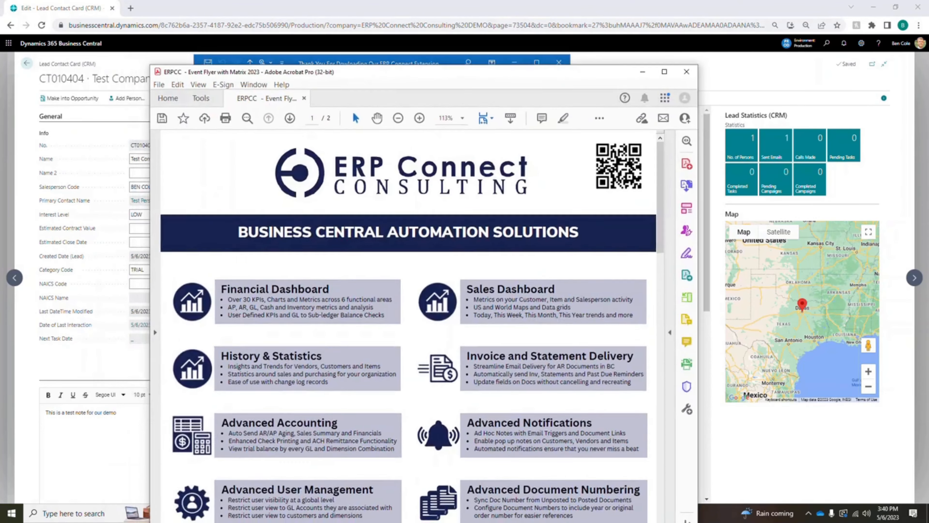
pyautogui.scroll(-3, 383, 295)
pyautogui.scroll(-15, 383, 295)
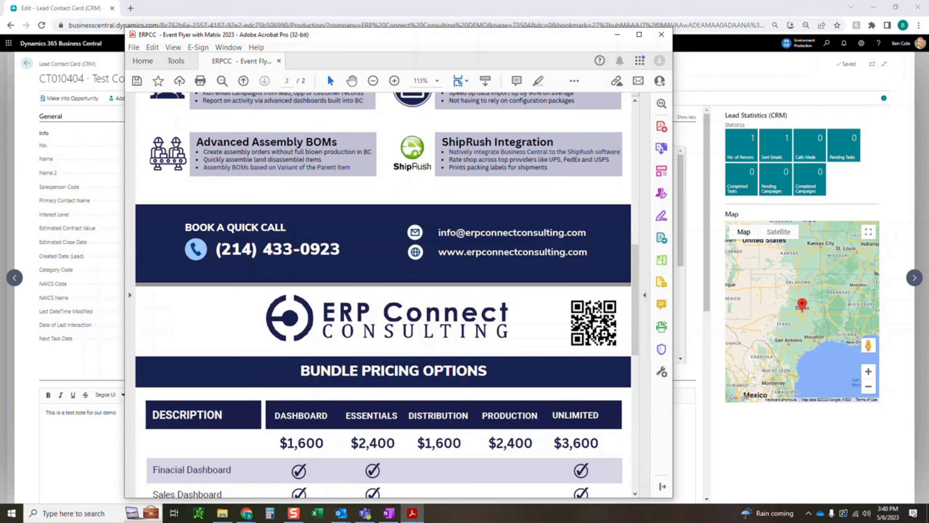
pyautogui.scroll(-3, 383, 295)
pyautogui.scroll(5, 383, 295)
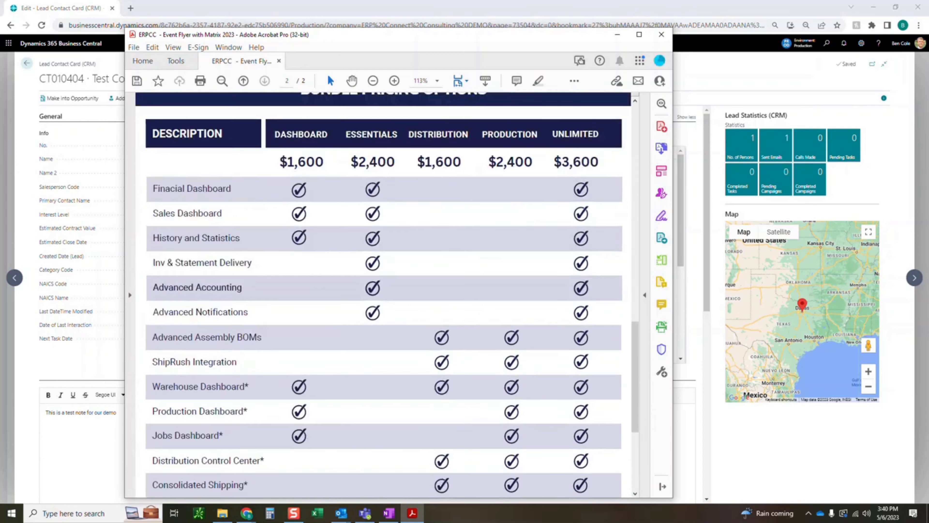
pyautogui.scroll(15, 383, 295)
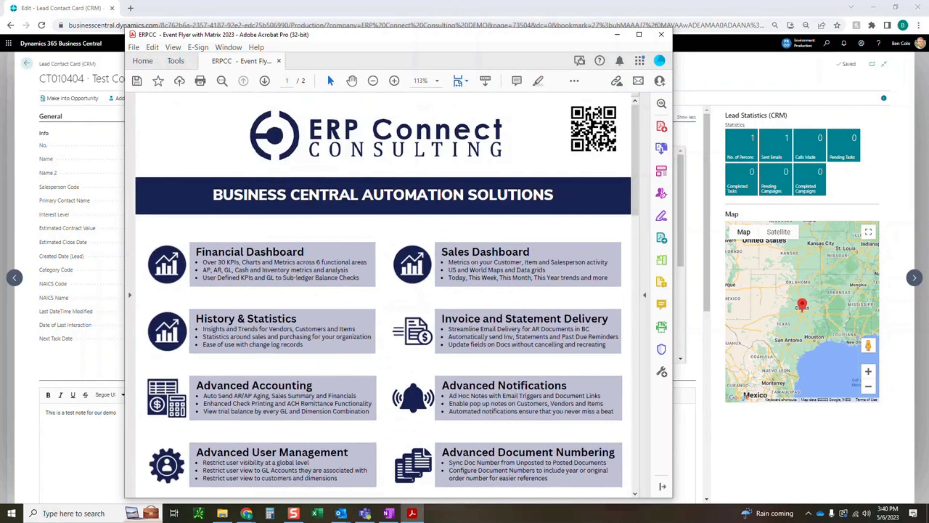
pyautogui.click(661, 35)
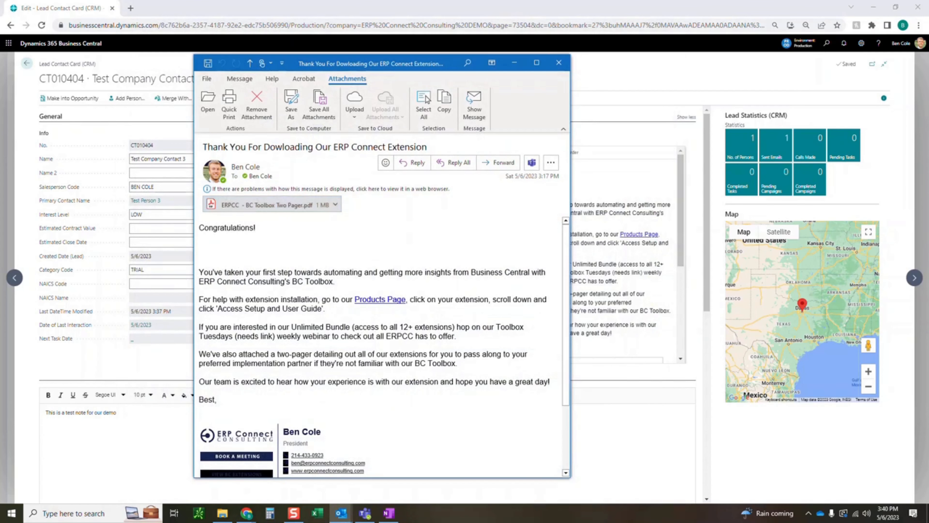
pyautogui.click(558, 63)
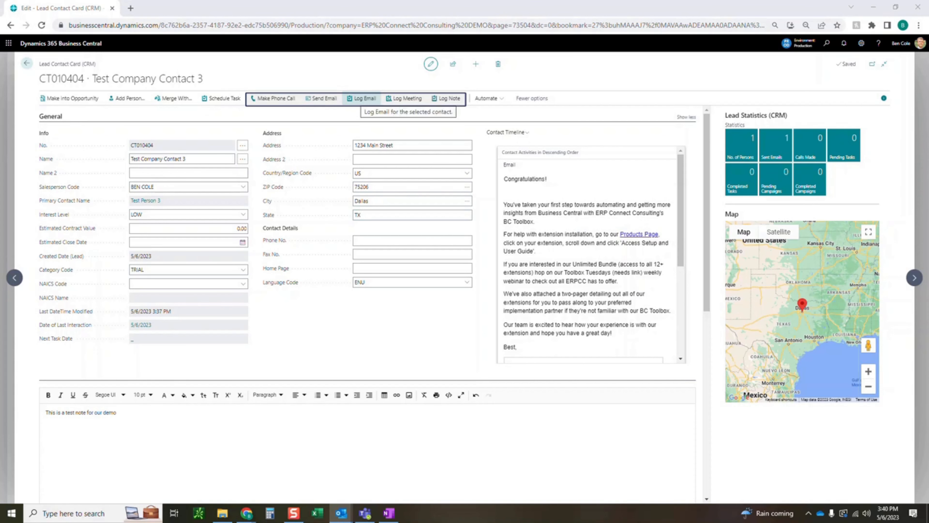
# Log the note "We sent an email today on our products" for the lead.
pyautogui.click(446, 98)
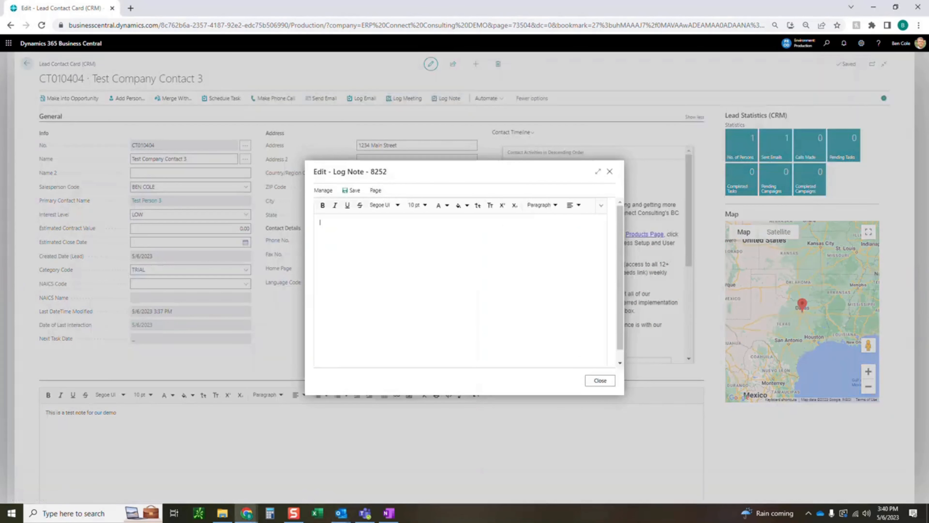
pyautogui.write('We sent an email today on our products')
pyautogui.click(600, 381)
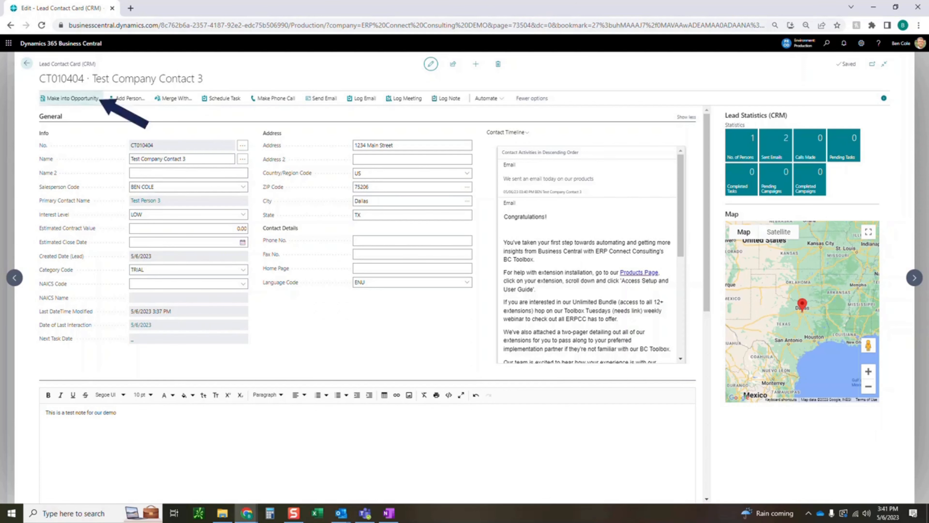
# Try to make the lead into an opportunity.
pyautogui.click(69, 98)
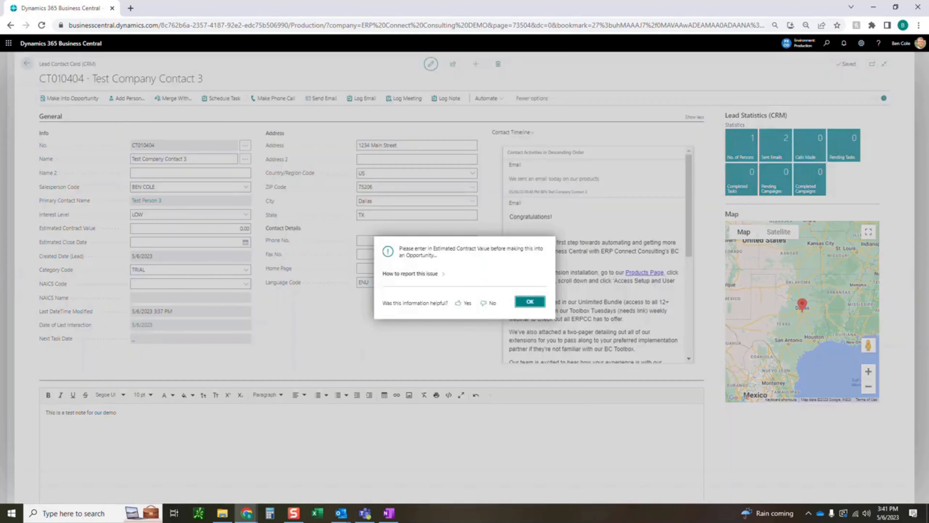
pyautogui.moveTo(438, 256); pyautogui.dragTo(402, 255)
pyautogui.click(407, 255)
pyautogui.click(529, 301)
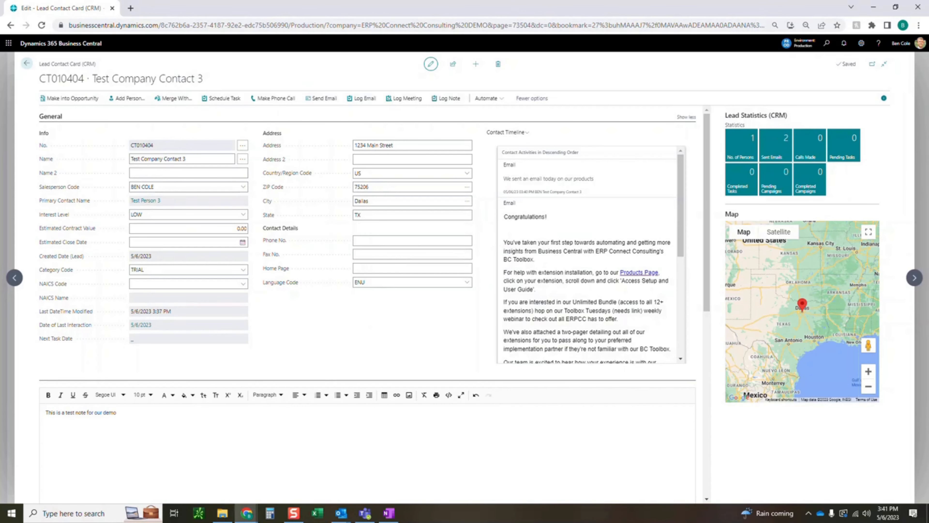
# Set the lead's Estimated Contract Value to 1,000.00 and its Estimated Close Date to 5/30/2023.
pyautogui.hotkey('shift', 'Tab')
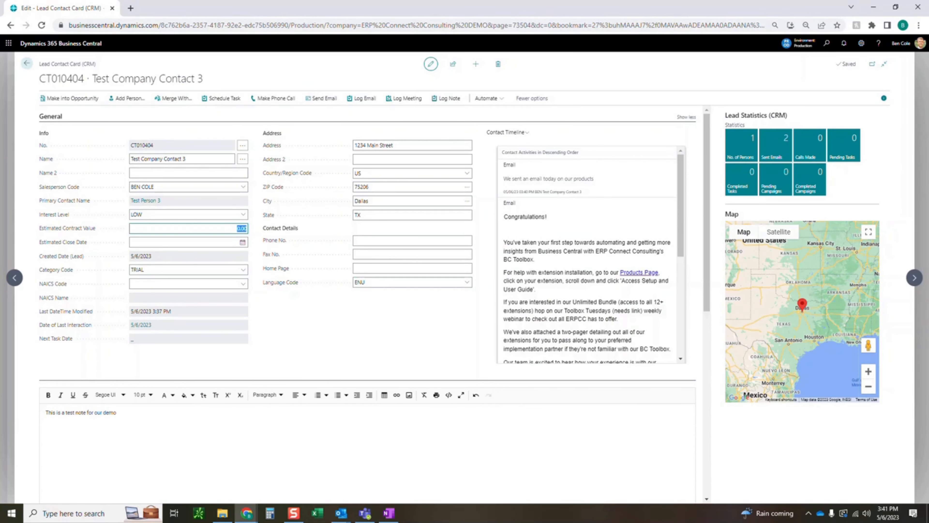
pyautogui.write('1000.0')
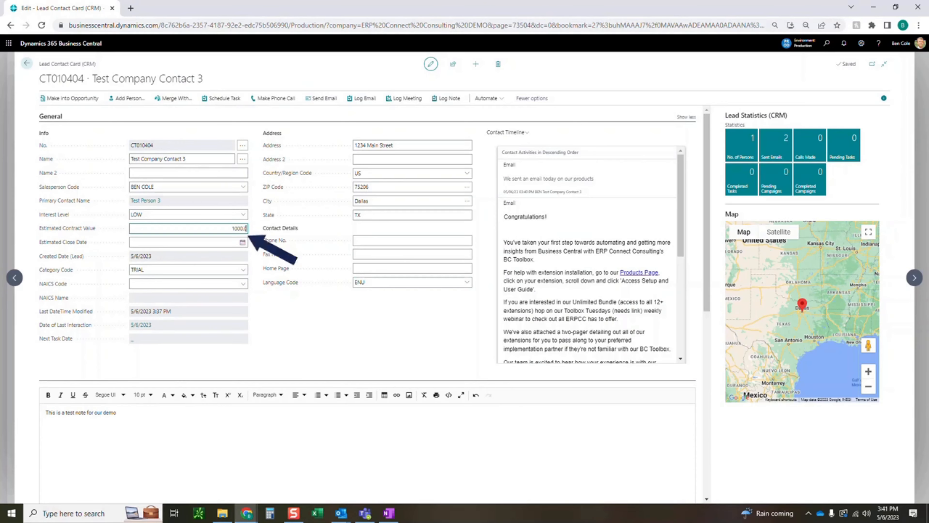
pyautogui.press('Tab')
pyautogui.write('5/30/20')
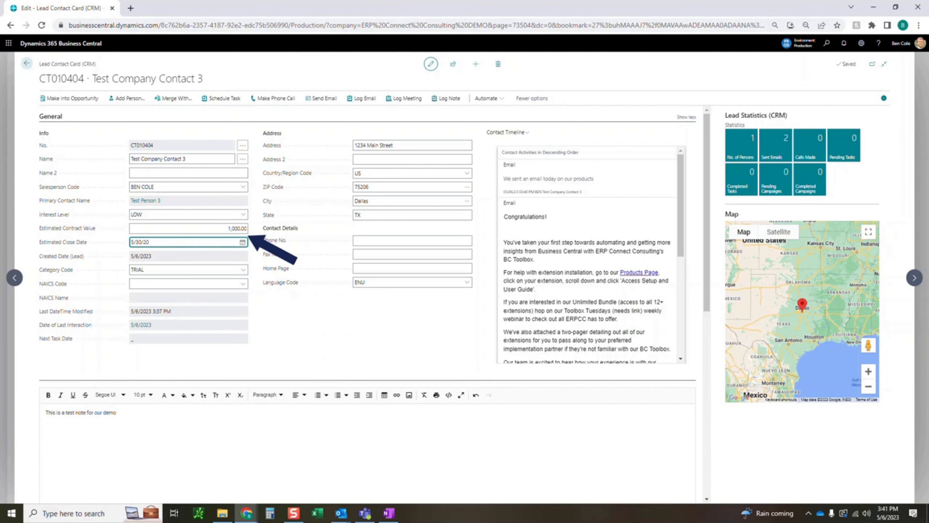
pyautogui.write('23')
pyautogui.press('Tab')
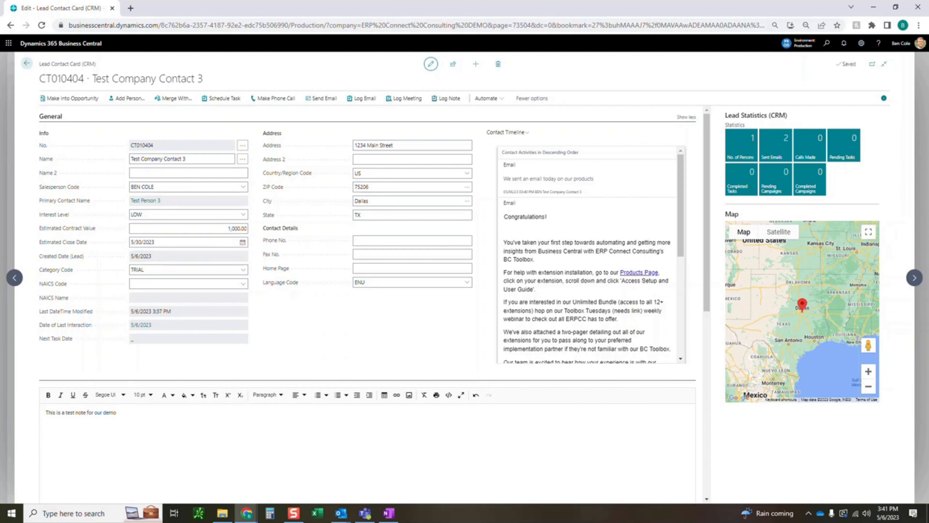
# Convert the lead Test Company Contact 3 into an opportunity and confirm the conversion.
pyautogui.click(70, 98)
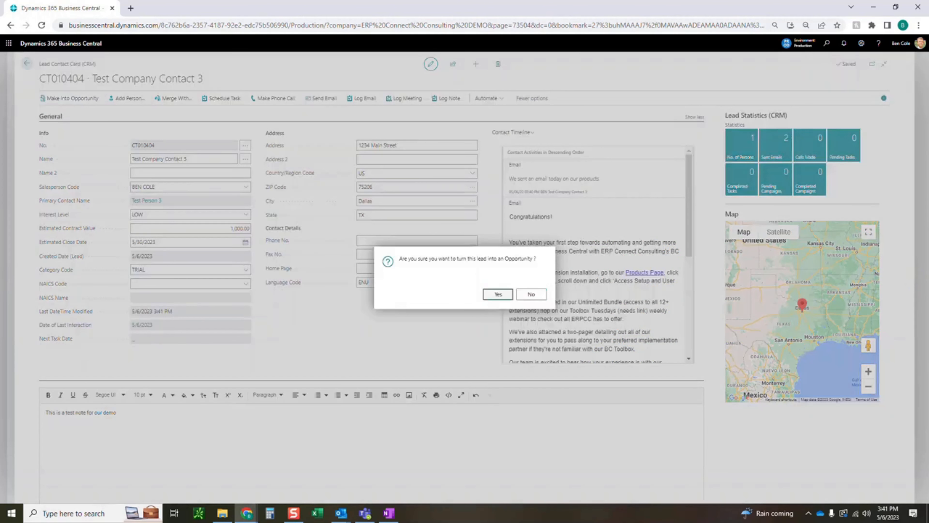
pyautogui.click(498, 294)
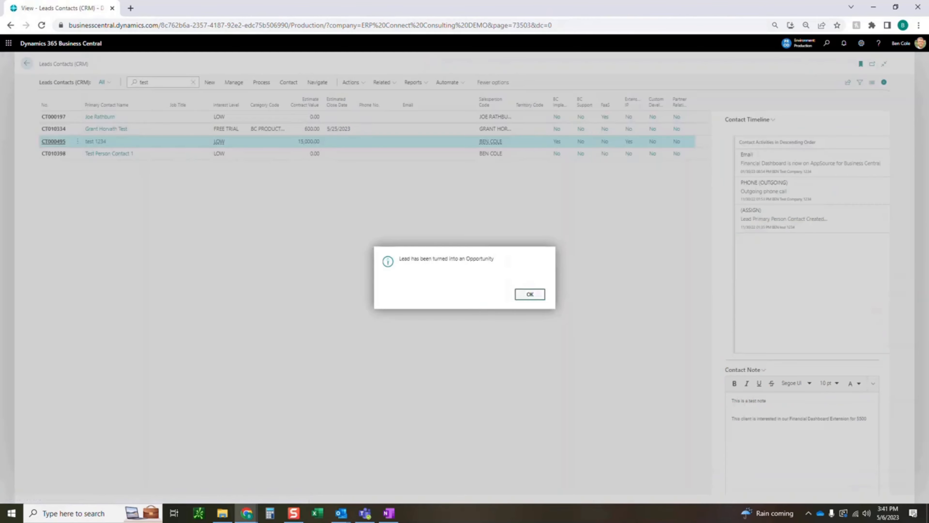
pyautogui.press('Return')
# Open the Test Company Contact 3 card from the Opportunity Contacts by searching for "test", and review its details and Contact Timeline.
pyautogui.click(193, 82)
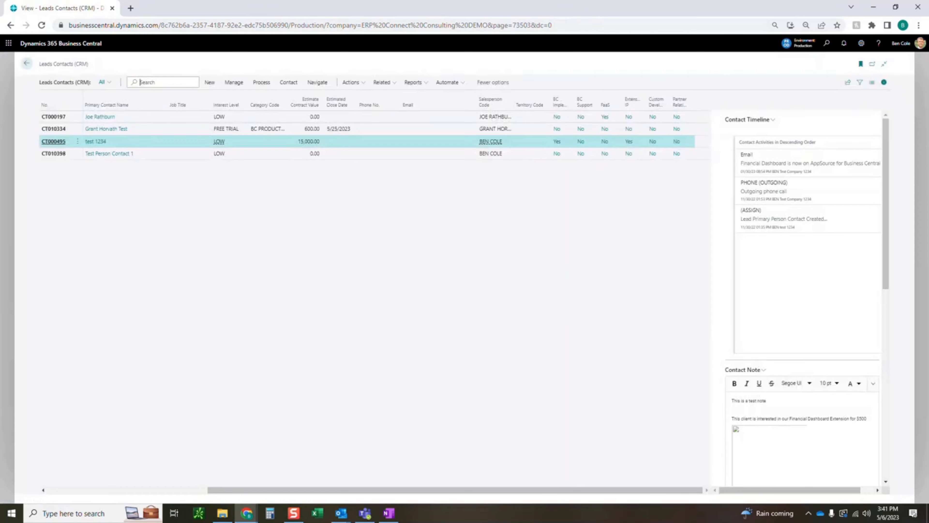
pyautogui.click(27, 64)
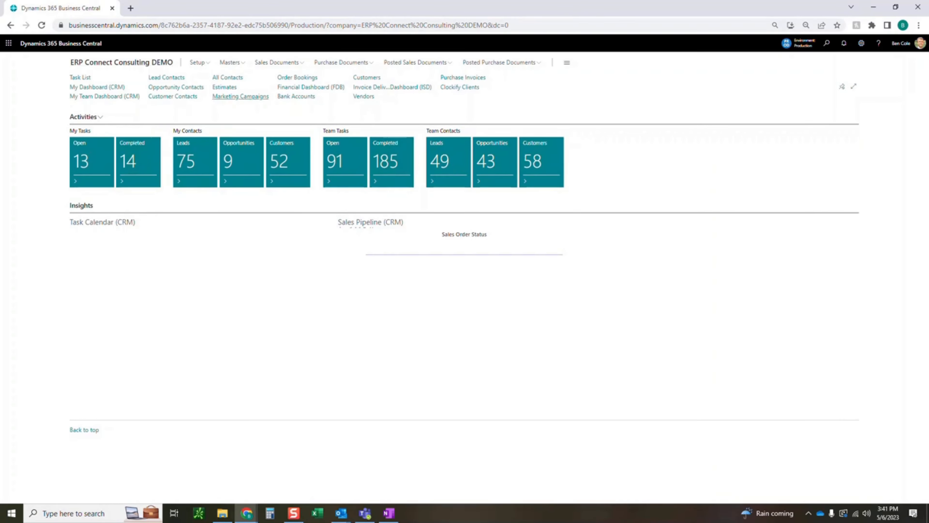
pyautogui.click(176, 86)
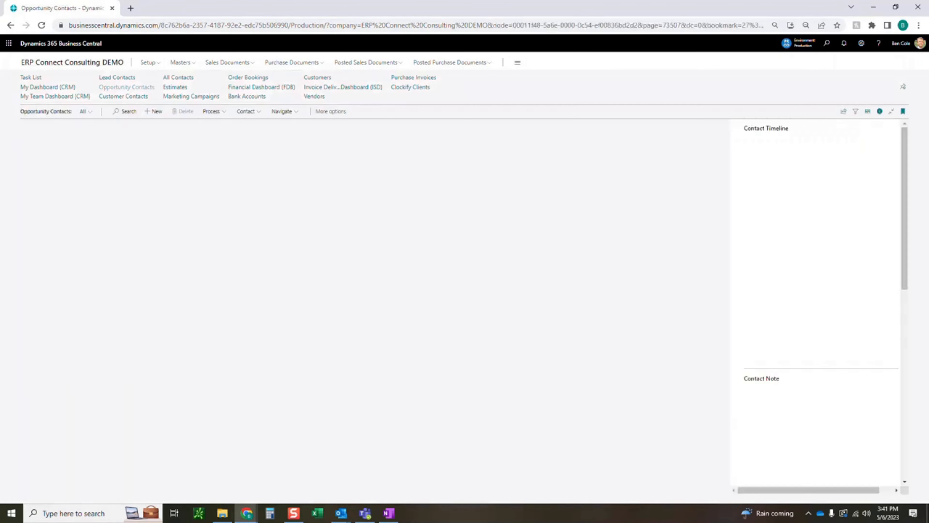
pyautogui.click(126, 111)
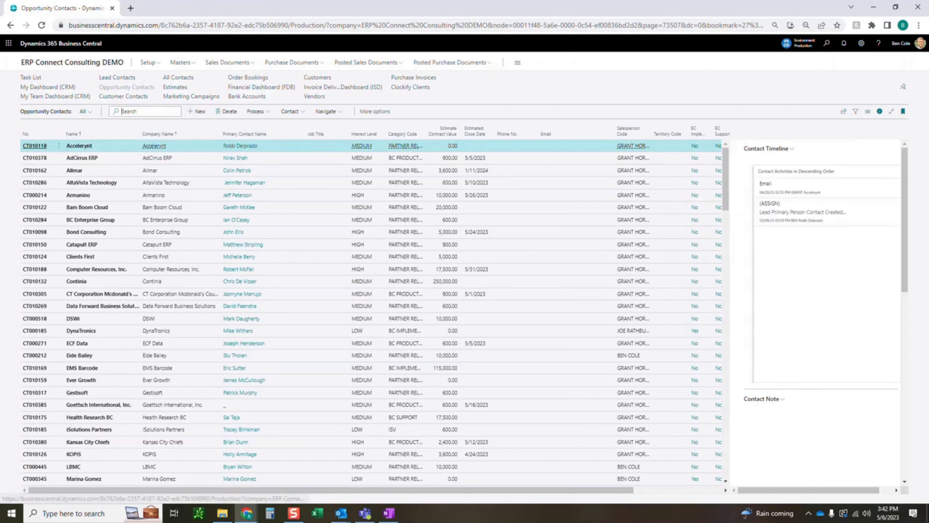
pyautogui.write('test')
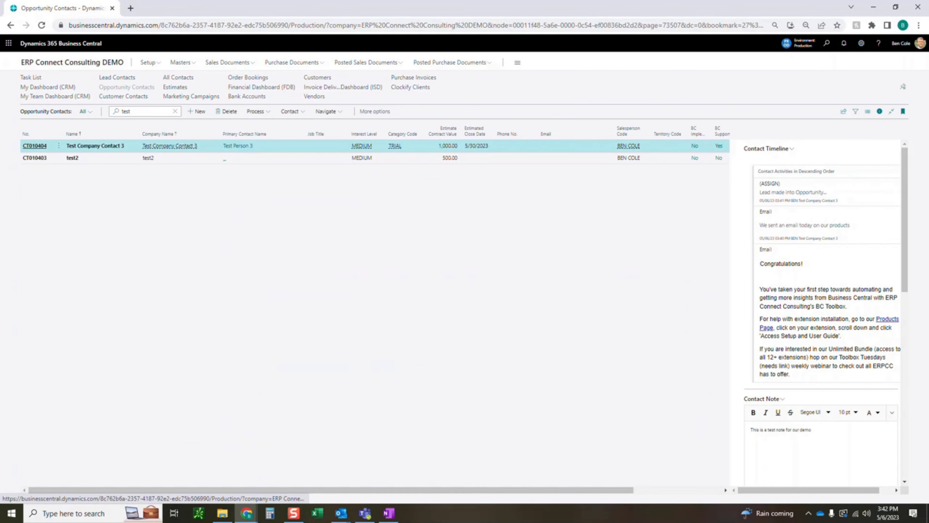
pyautogui.click(35, 145)
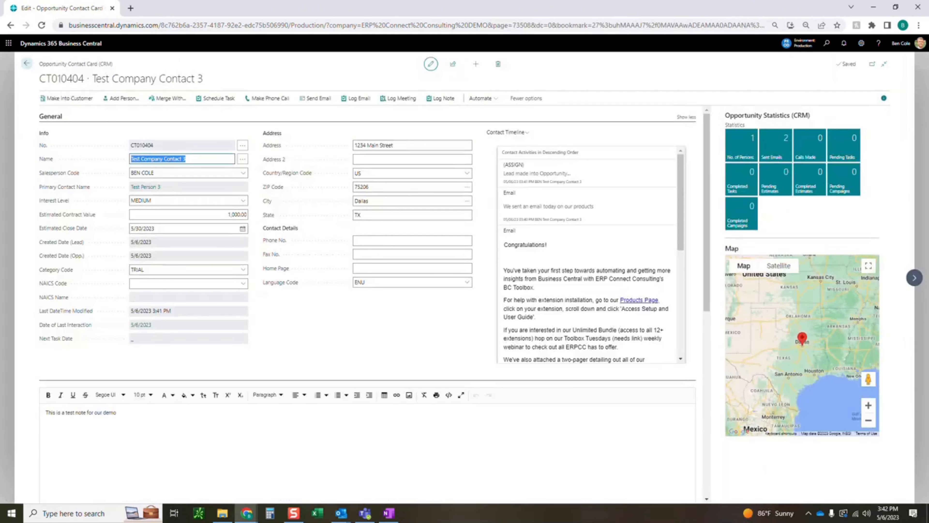
pyautogui.click(243, 201)
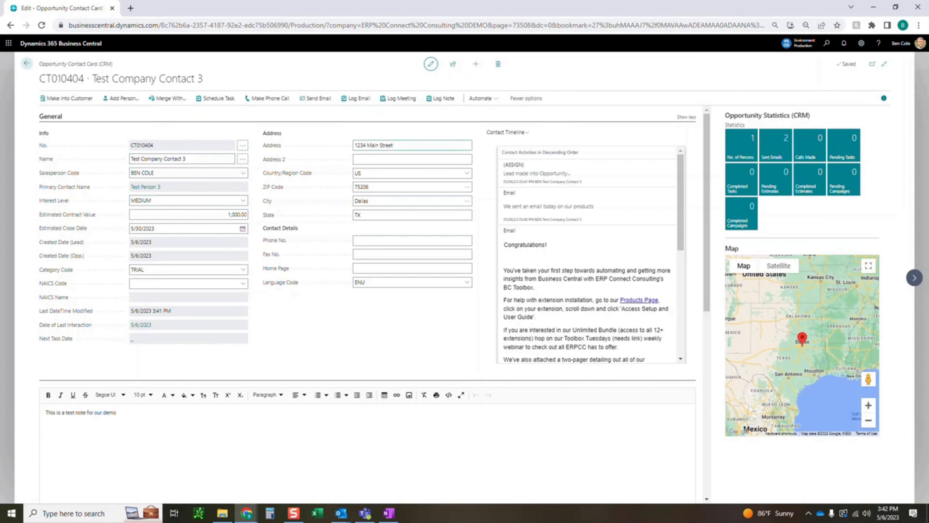
pyautogui.scroll(-5, 589, 253)
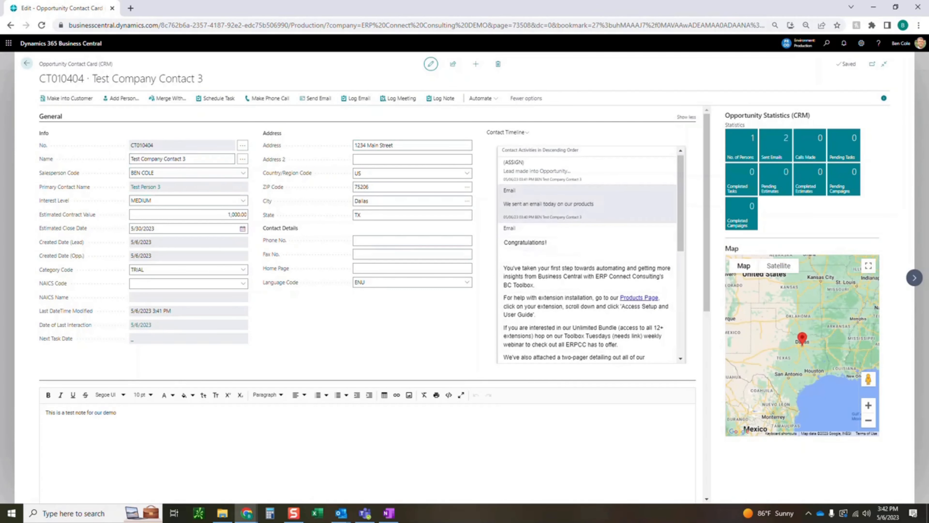
pyautogui.scroll(8, 589, 253)
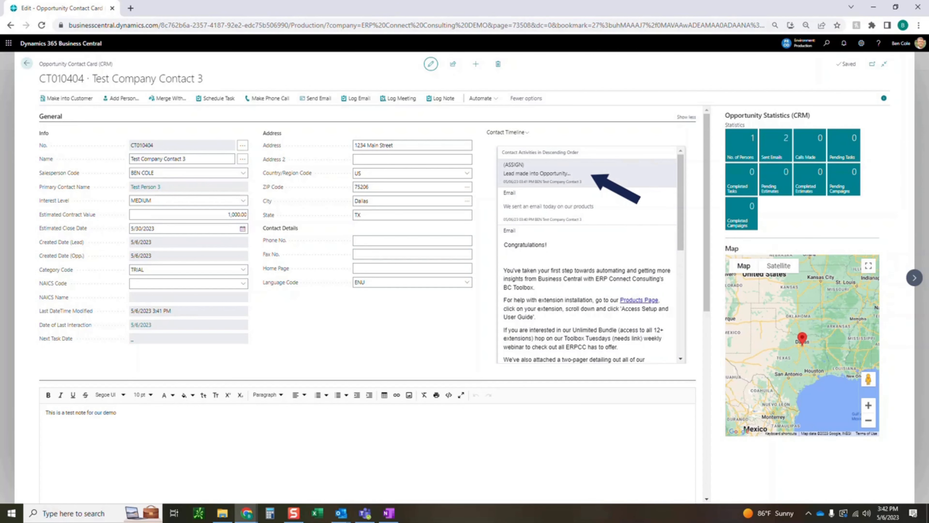
# Mark the first four Checklist items as completed for the opportunity, from Send Agreement to Client/Partner through Customer or Partner Onboarding form Signed.
pyautogui.scroll(-8, 594, 176)
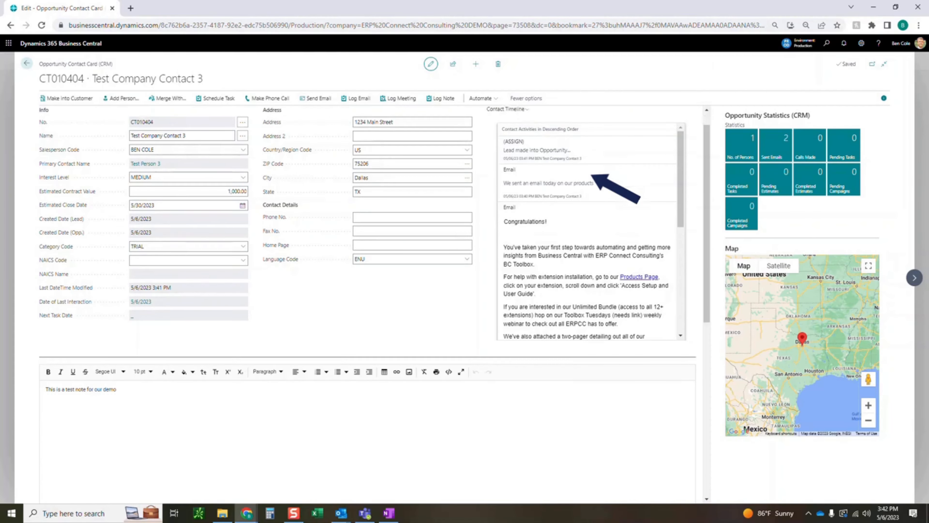
pyautogui.scroll(-5, 197, 362)
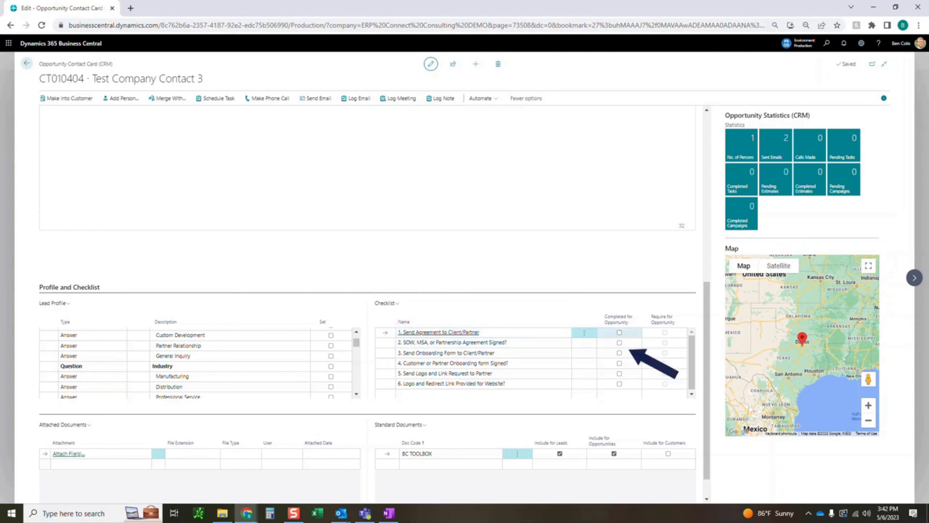
pyautogui.click(619, 332)
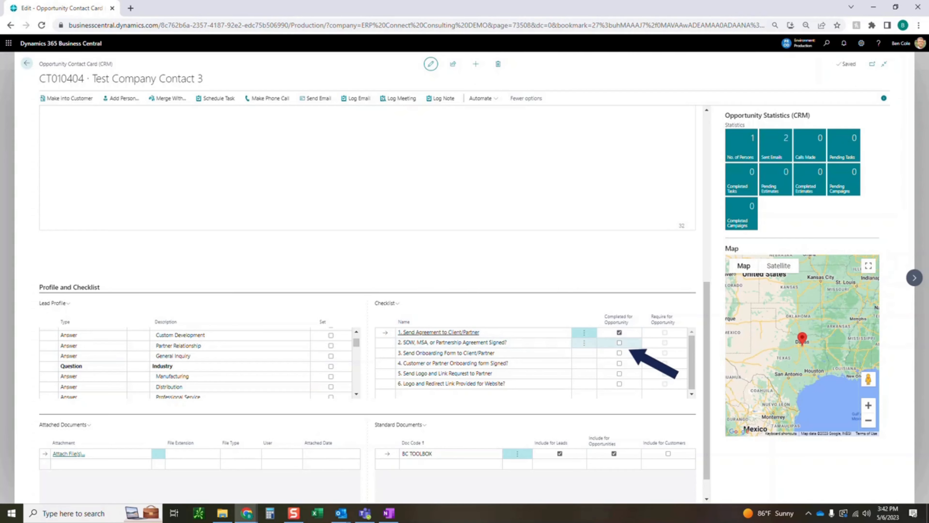
pyautogui.click(619, 343)
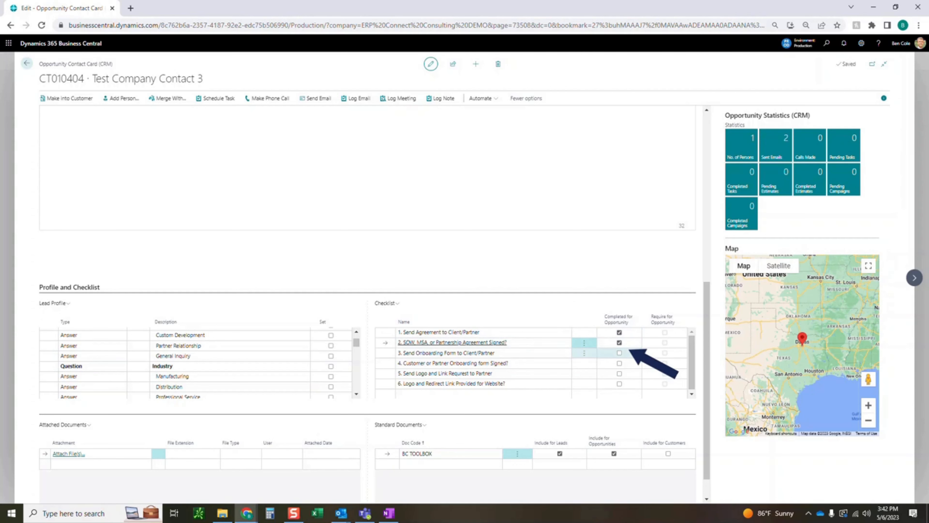
pyautogui.click(619, 353)
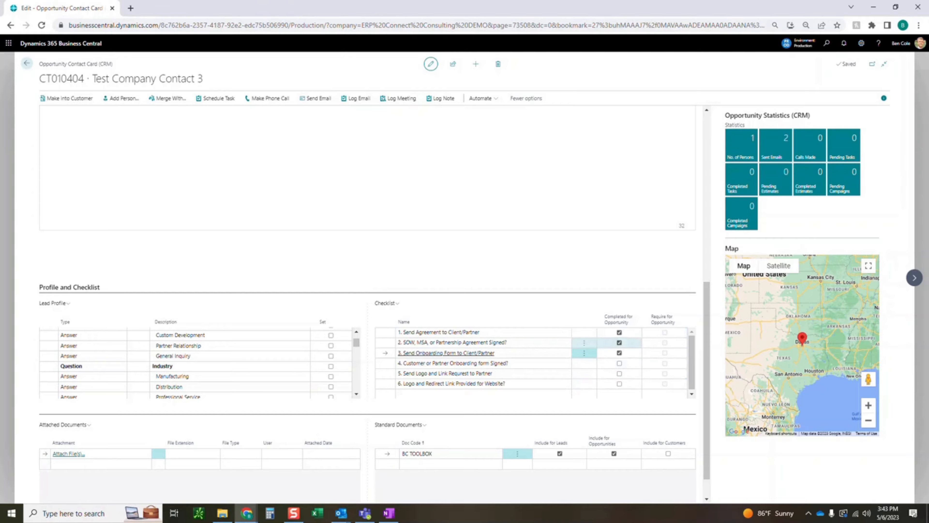
pyautogui.click(619, 363)
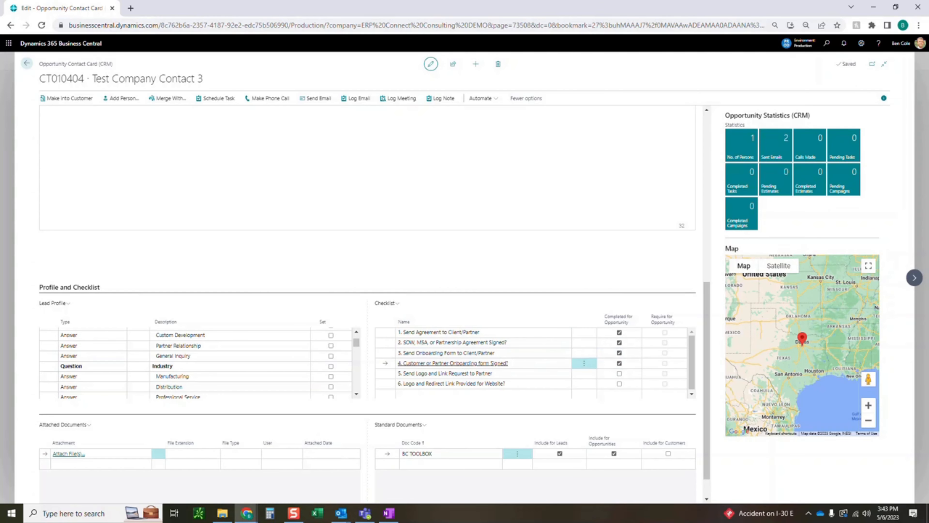
# Log a meeting on the opportunity contact with a note about having had lunch with the contact person at XYZ.
pyautogui.scroll(10, 366, 303)
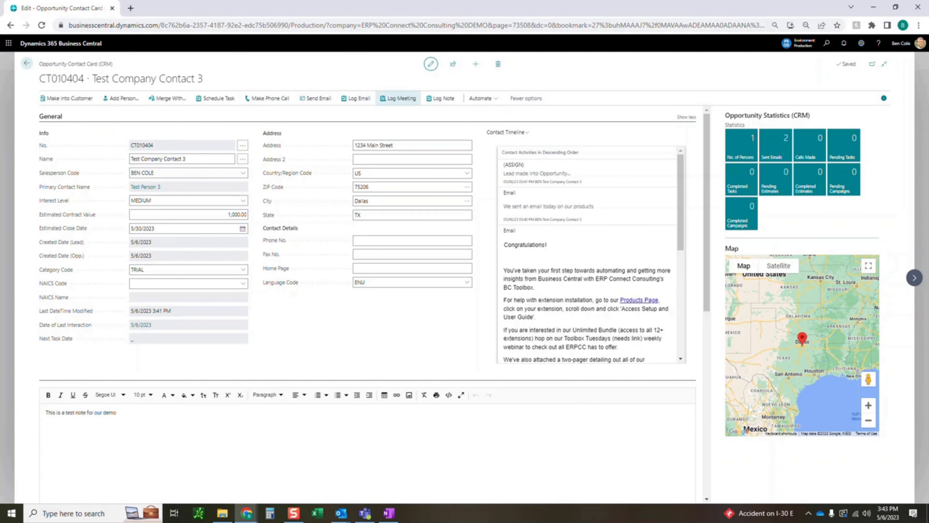
pyautogui.click(399, 98)
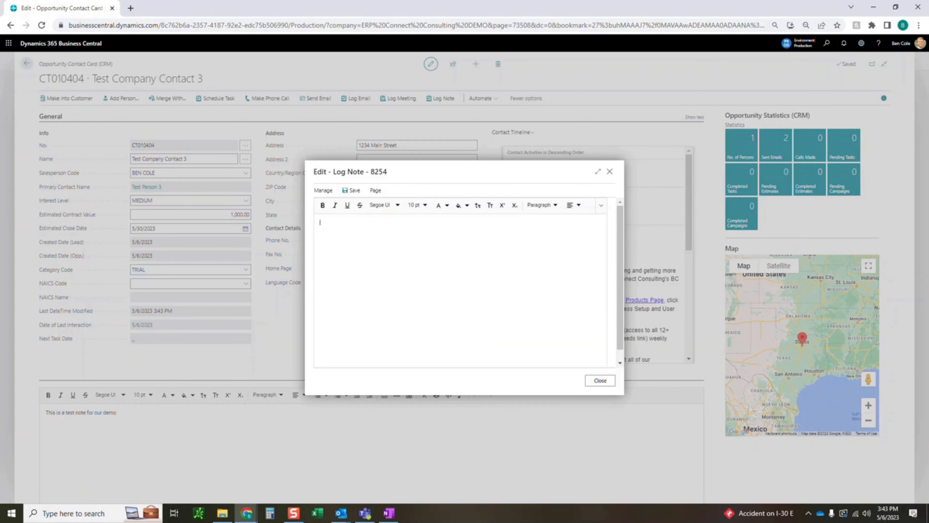
pyautogui.write('Had luynch with Grant at XYZ.')
pyautogui.click(600, 380)
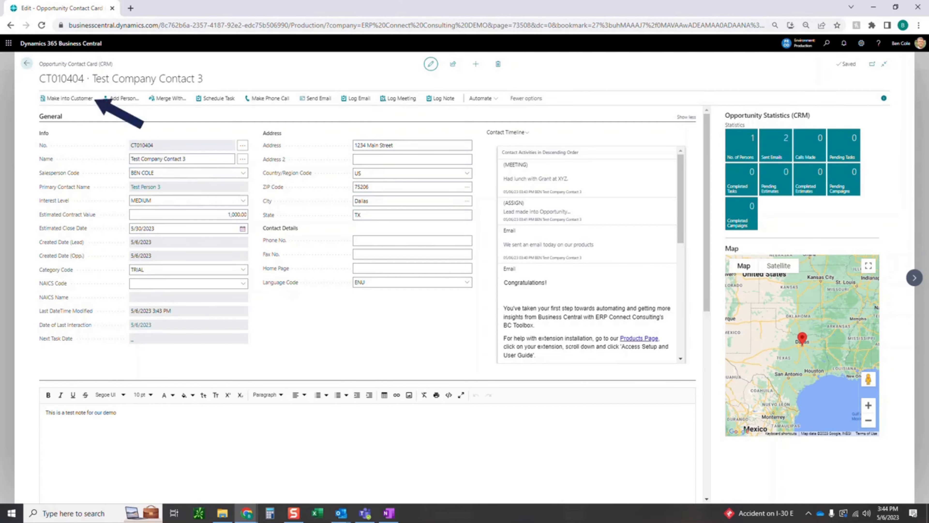
# Convert the opportunity Test Company Contact 3 into a customer using the COMPANY template, and confirm applying the template.
pyautogui.click(66, 98)
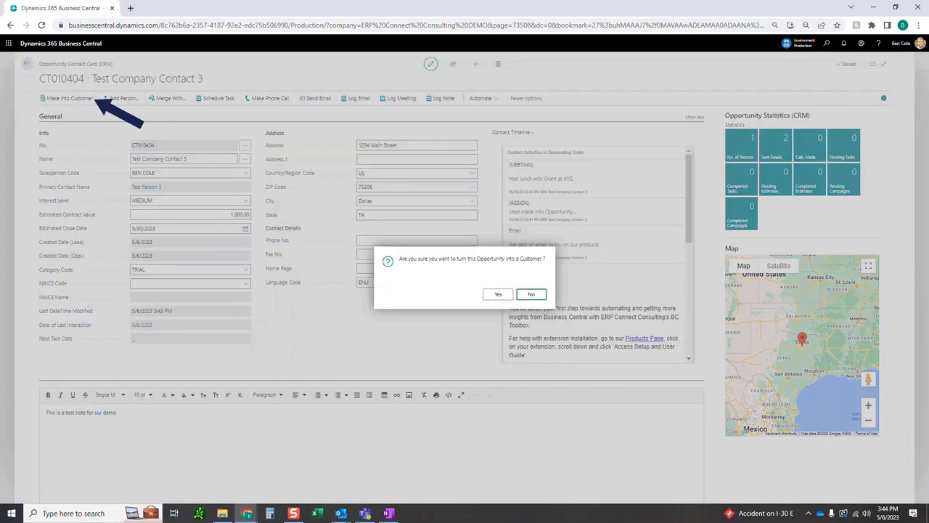
pyautogui.click(498, 294)
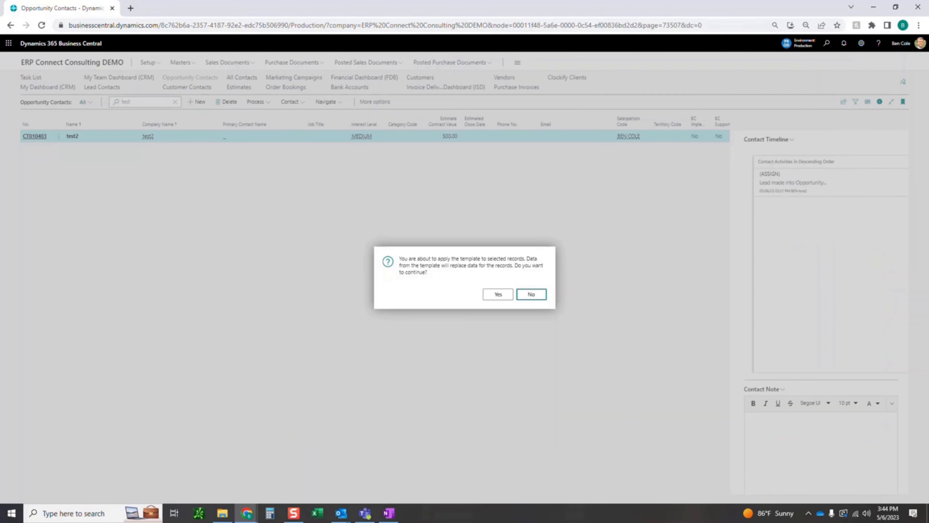
pyautogui.click(498, 294)
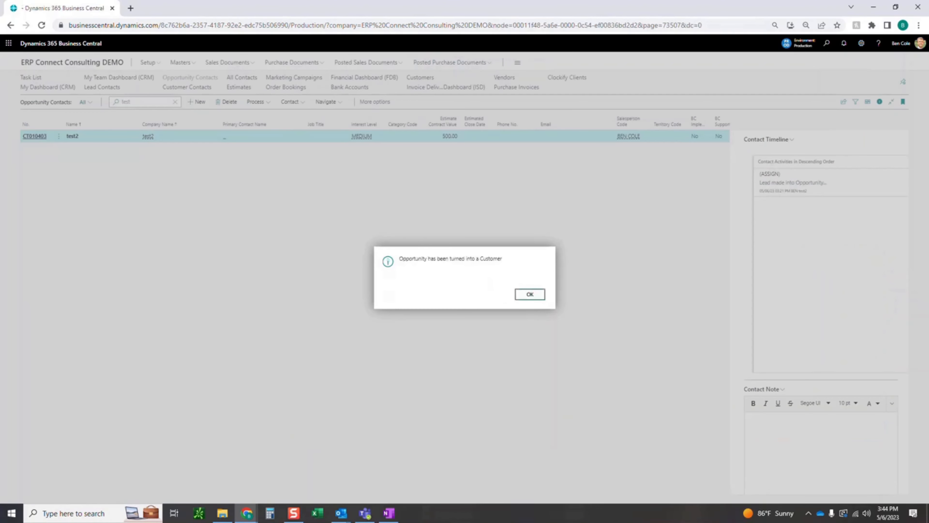
pyautogui.press('Return')
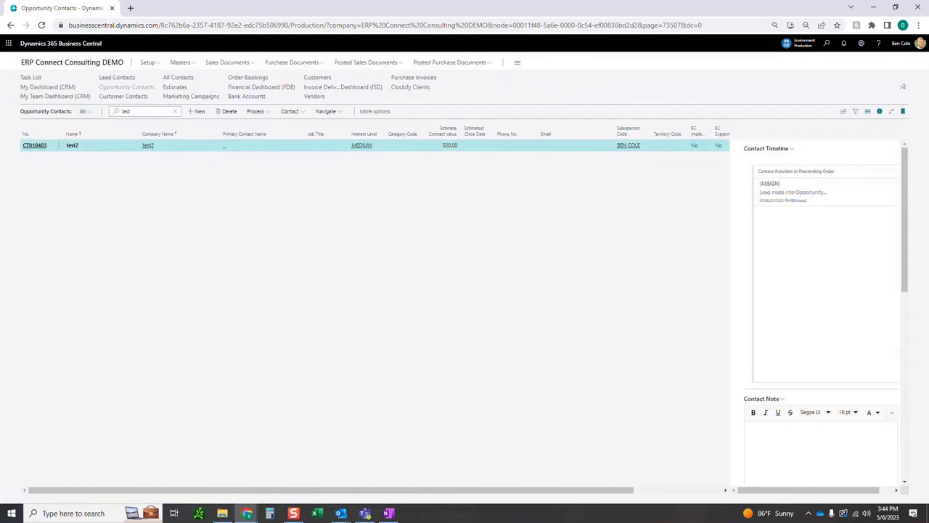
# Open the Test Company Contact 3 customer card from the Customers list and review its address, invoicing, payments, shipping and statistics sections.
pyautogui.click(317, 77)
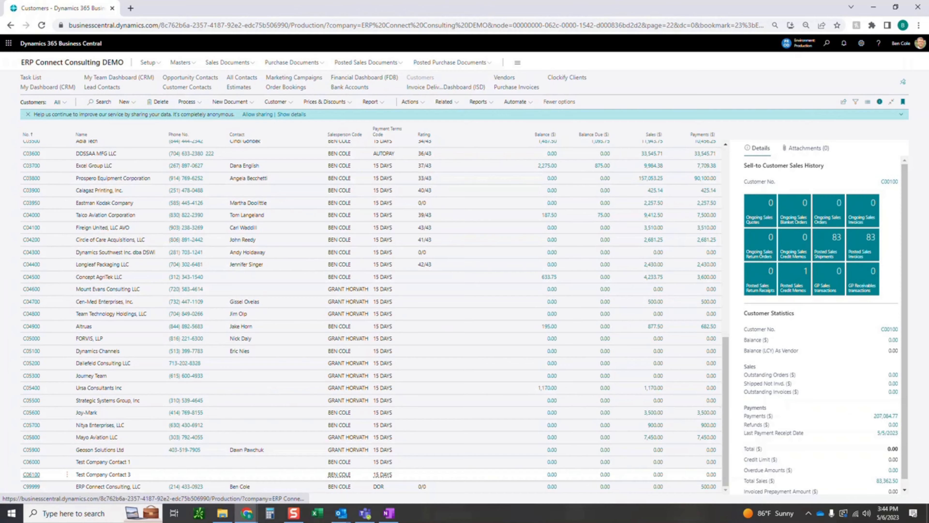
pyautogui.click(32, 474)
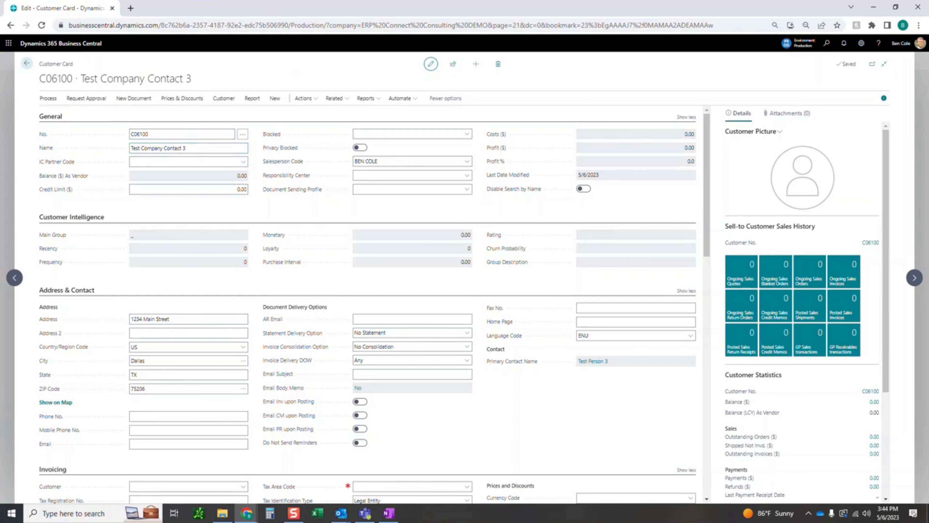
pyautogui.scroll(-3, 220, 271)
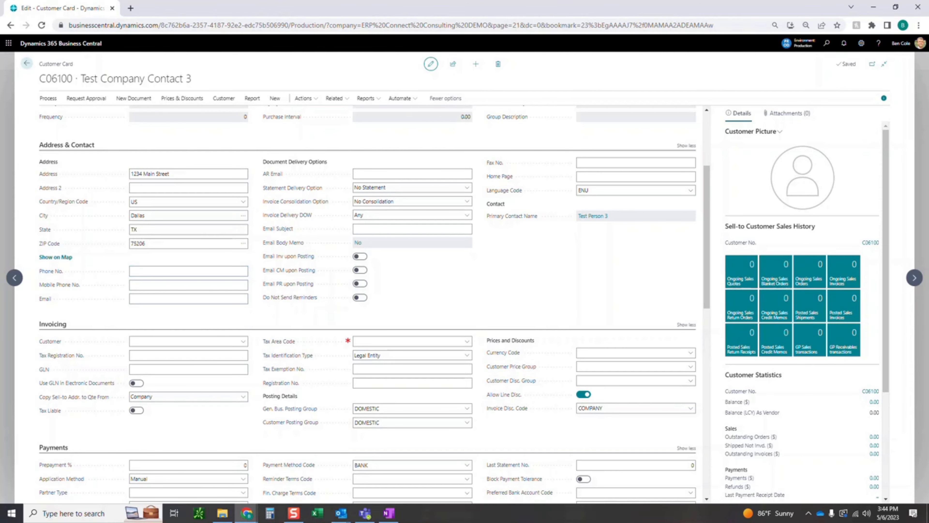
pyautogui.scroll(-7, 365, 304)
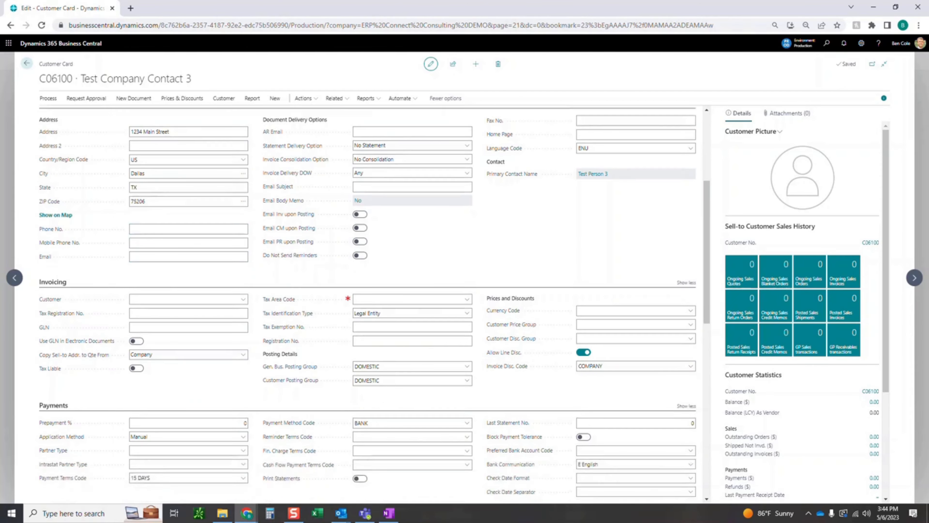
pyautogui.scroll(-4, 366, 303)
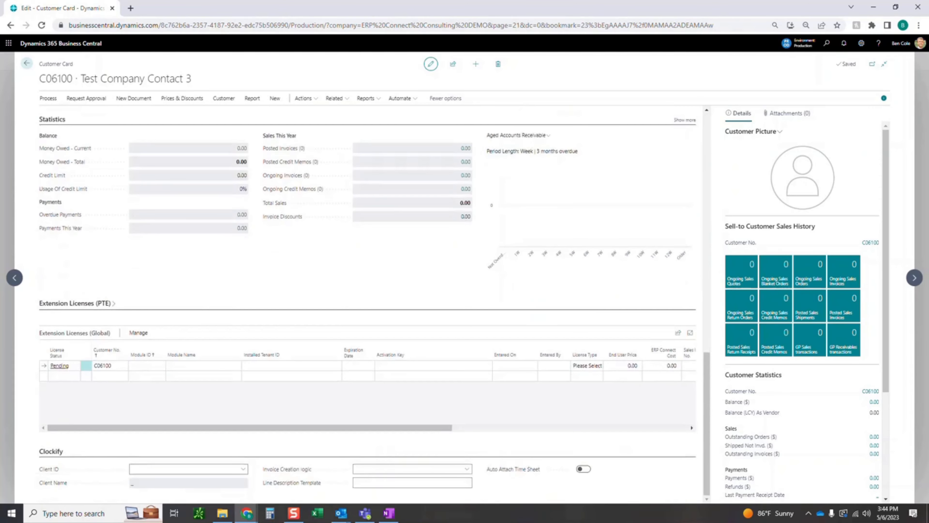
pyautogui.scroll(3, 365, 303)
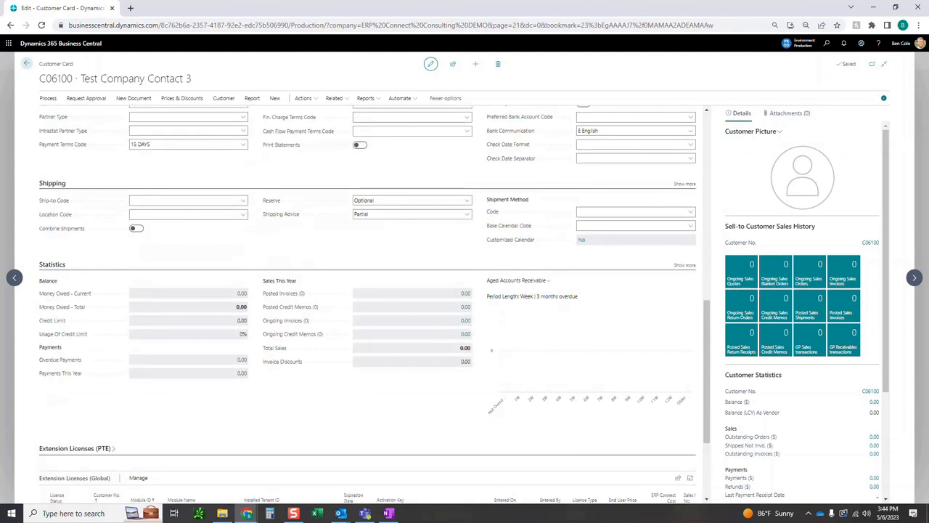
pyautogui.scroll(11, 366, 304)
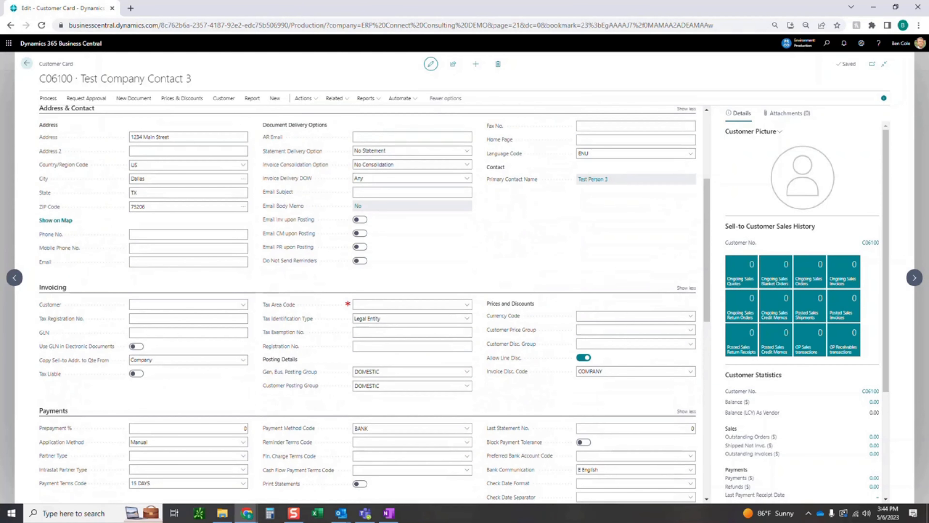
# Open the Customer Contact Card linked to the Test Company Contact 3 customer.
pyautogui.click(48, 98)
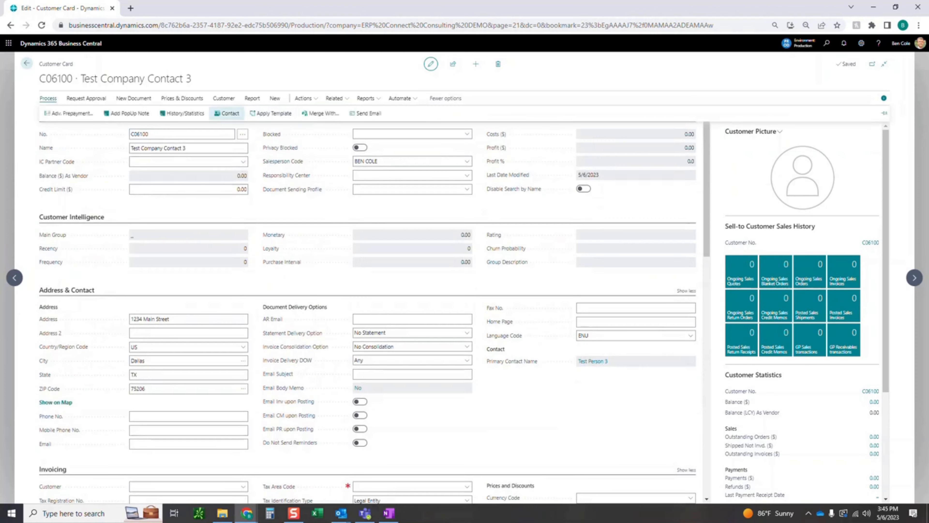
pyautogui.click(227, 113)
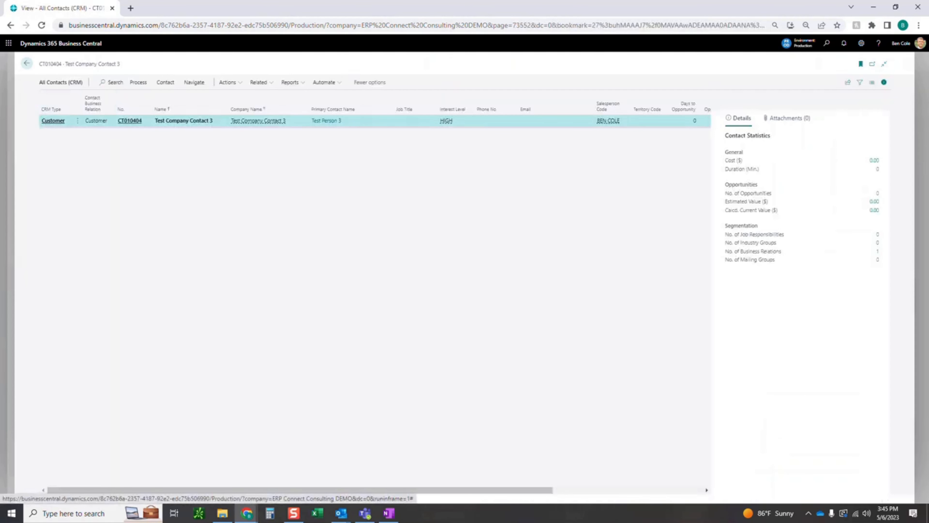
pyautogui.click(130, 121)
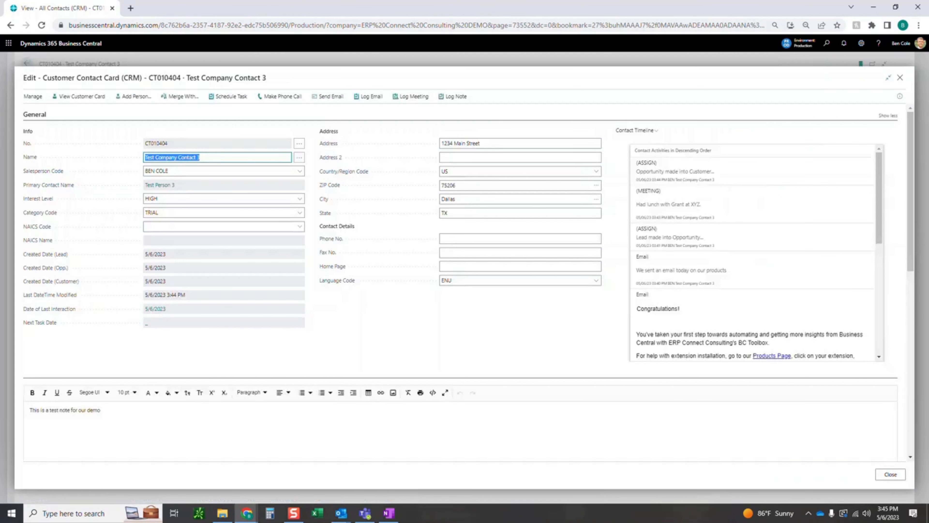
# Review the full activity history in the customer contact's Contact Timeline, from the first lead entry to the most recent activity.
pyautogui.scroll(-5, 750, 271)
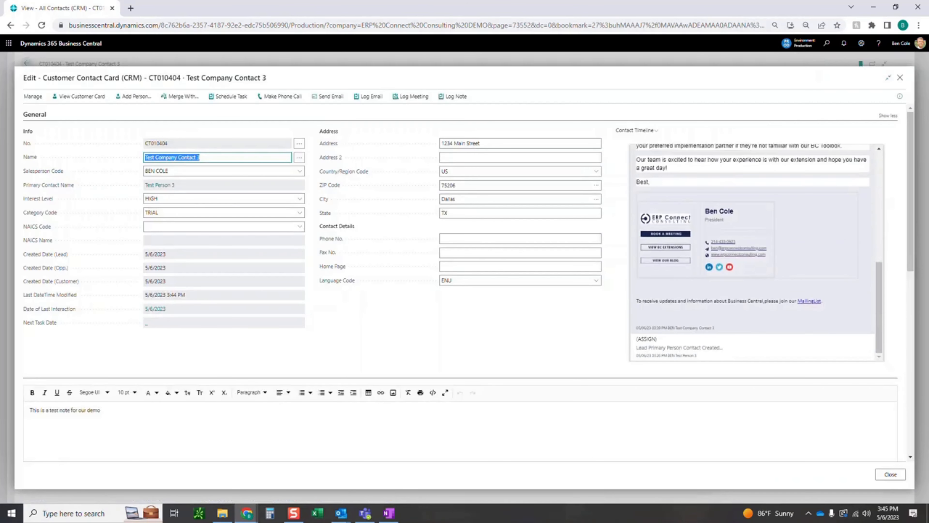
pyautogui.scroll(1, 752, 253)
pyautogui.scroll(-2, 752, 253)
pyautogui.scroll(3, 753, 252)
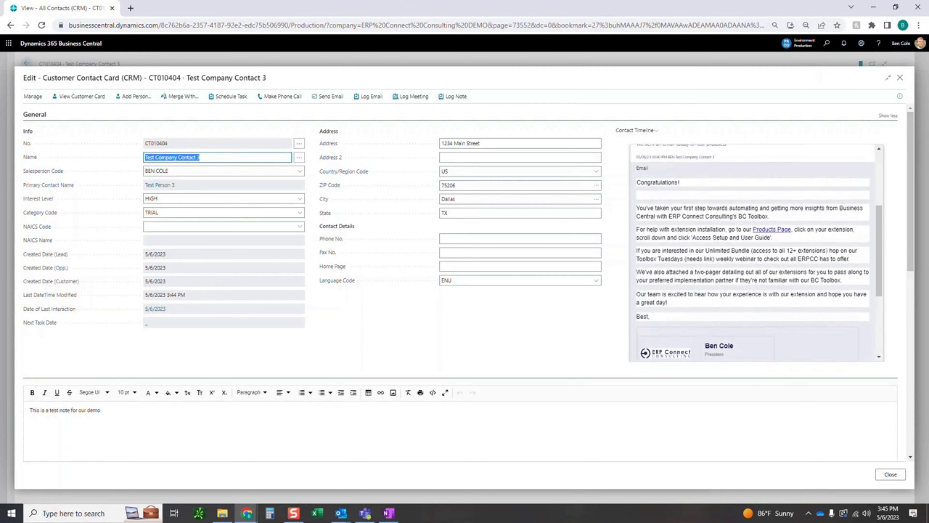
pyautogui.scroll(3, 752, 253)
pyautogui.scroll(-4, 752, 253)
pyautogui.scroll(3, 753, 253)
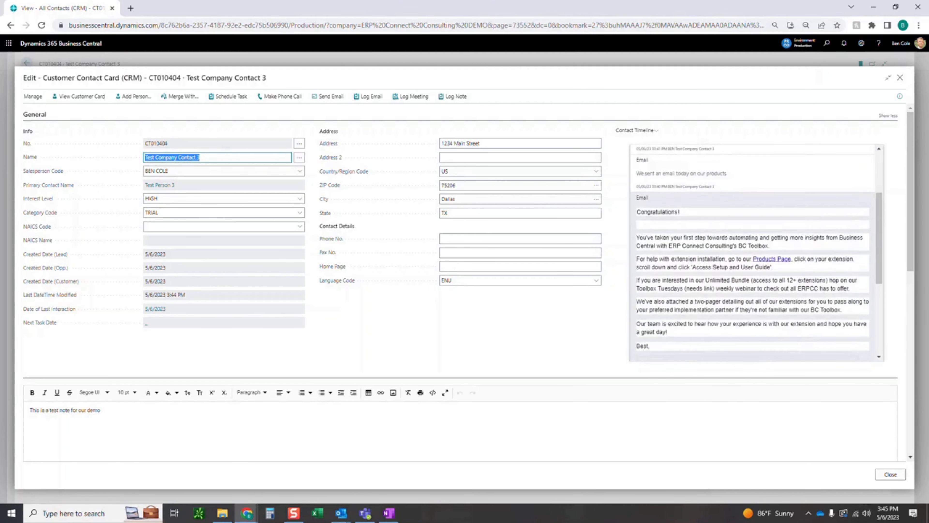
pyautogui.scroll(3, 753, 253)
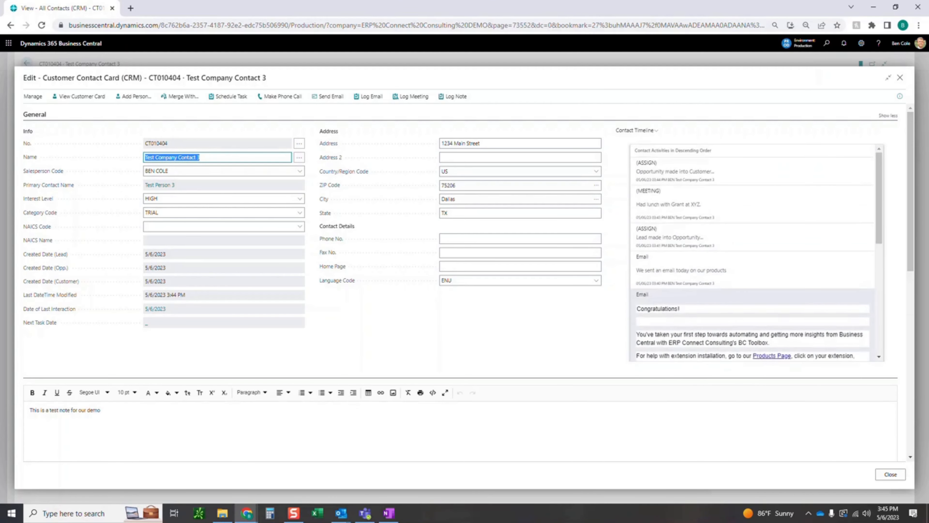